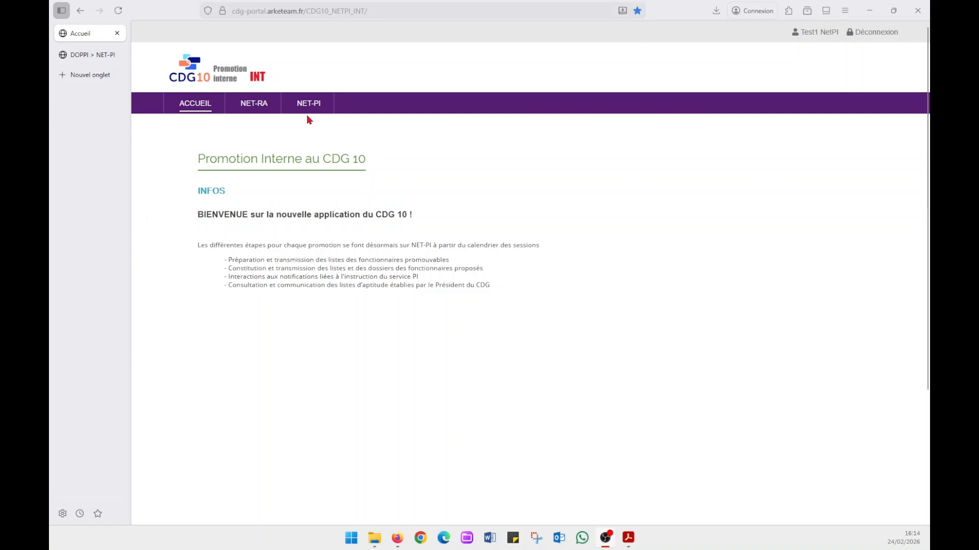
- Open the NET-PI lists of promotable and proposed officials for the 2026 session Rédacteurs territoriaux - Rédacteur, Au choix
{"action": "left_click", "coordinate": [312, 105]}
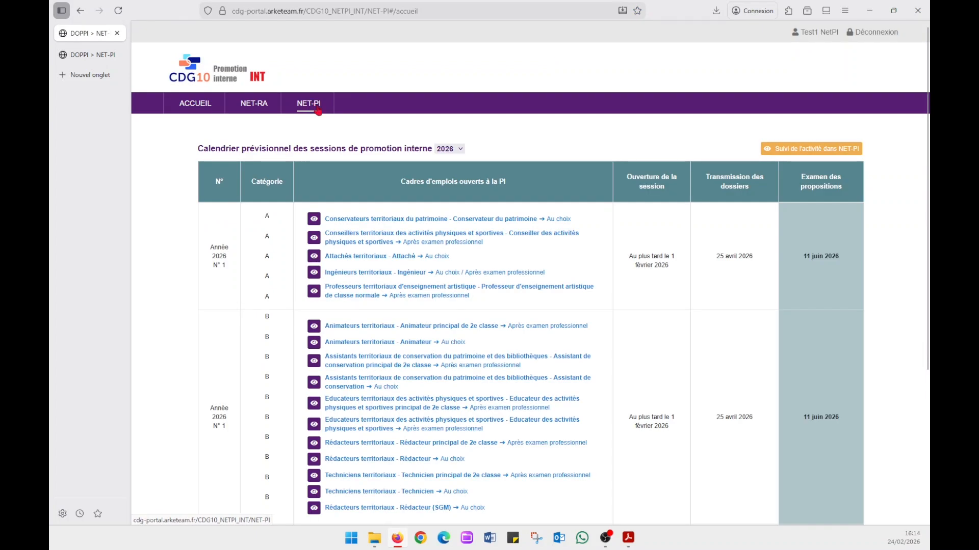
{"action": "scroll", "coordinate": [408, 227], "scroll_direction": "down", "scroll_amount": 3}
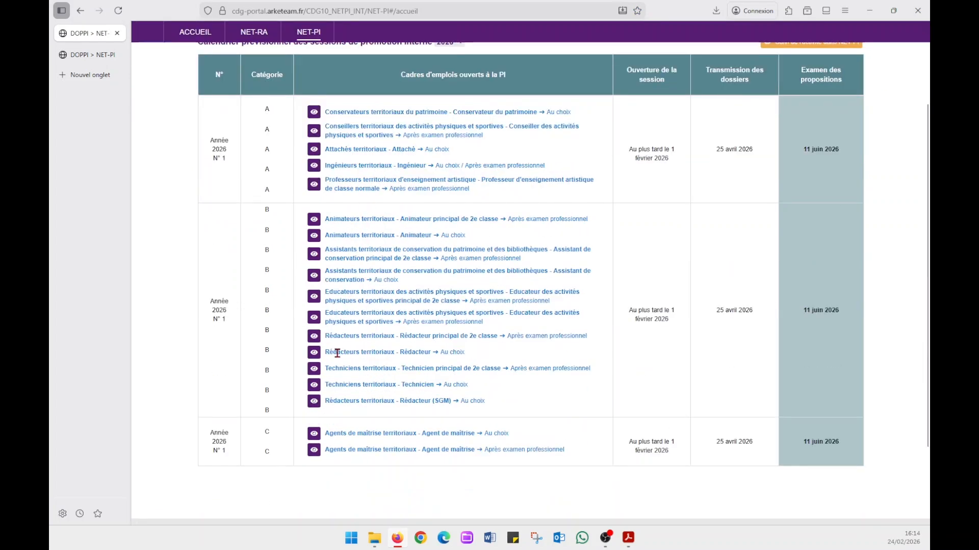
{"action": "left_click", "coordinate": [314, 352]}
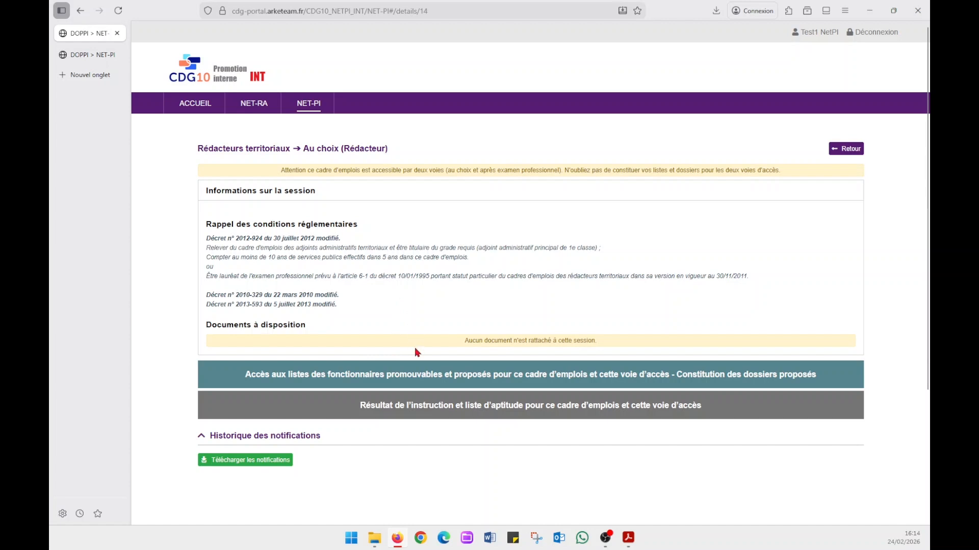
{"action": "left_click", "coordinate": [417, 383]}
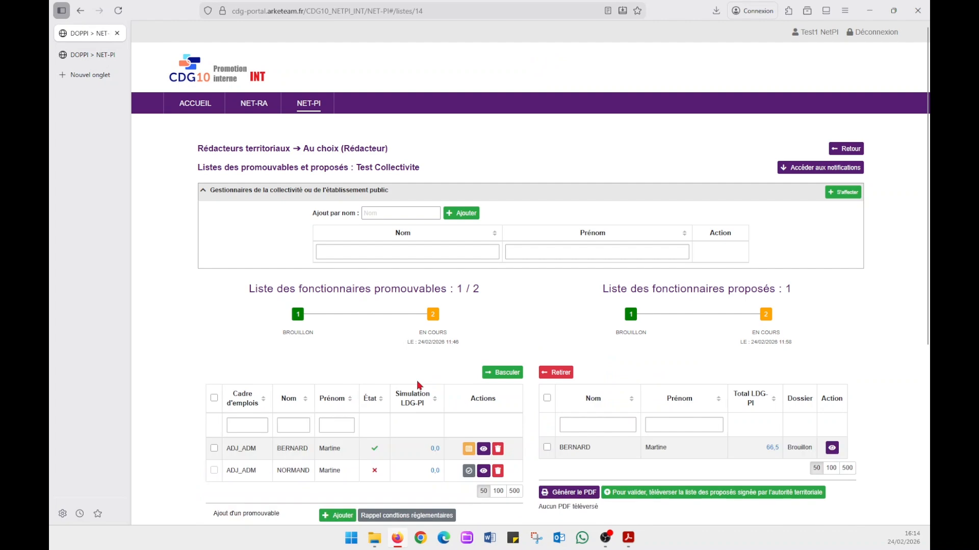
- Add a promotable official by looking up matricules containing 20, choosing the second suggested agent and validating the entry
{"action": "scroll", "coordinate": [417, 386], "scroll_direction": "down", "scroll_amount": 2}
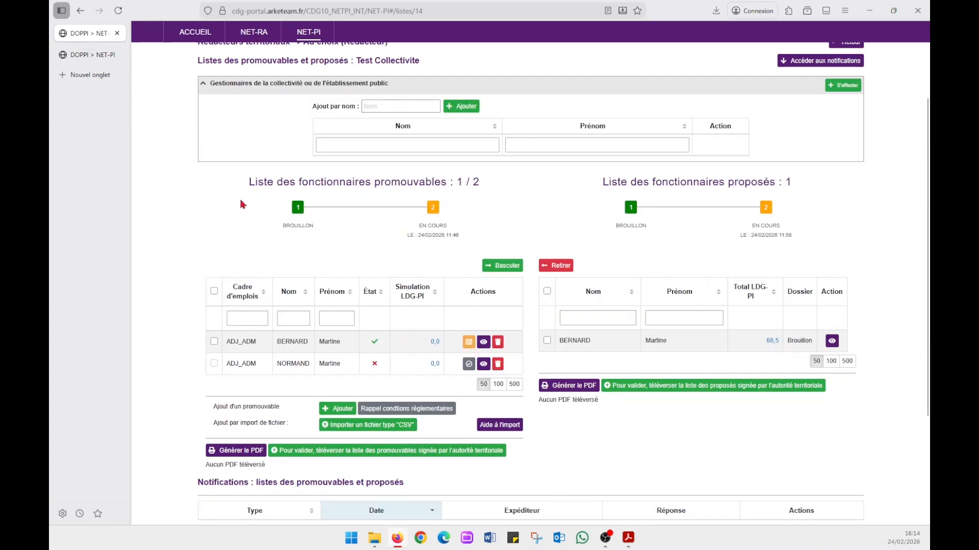
{"action": "left_click", "coordinate": [341, 412]}
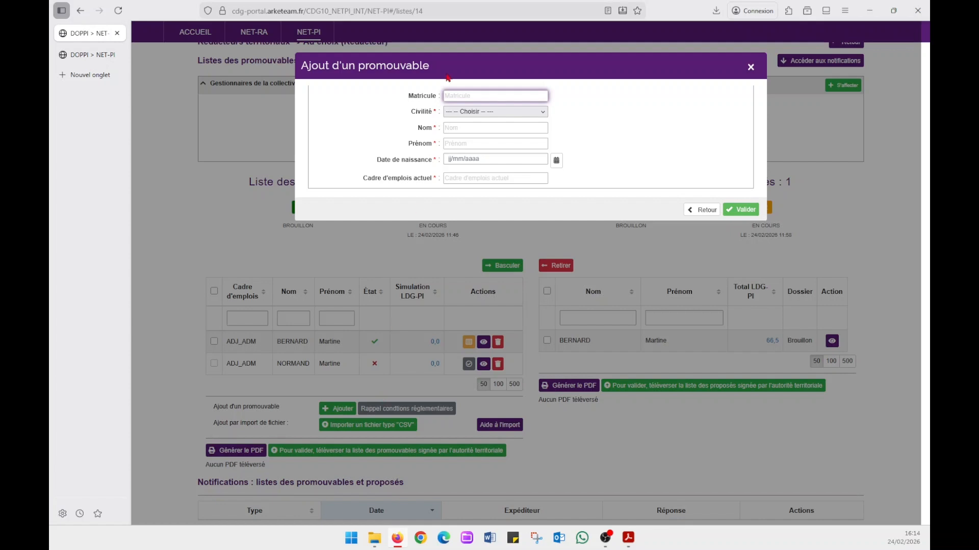
{"action": "type", "text": "20"}
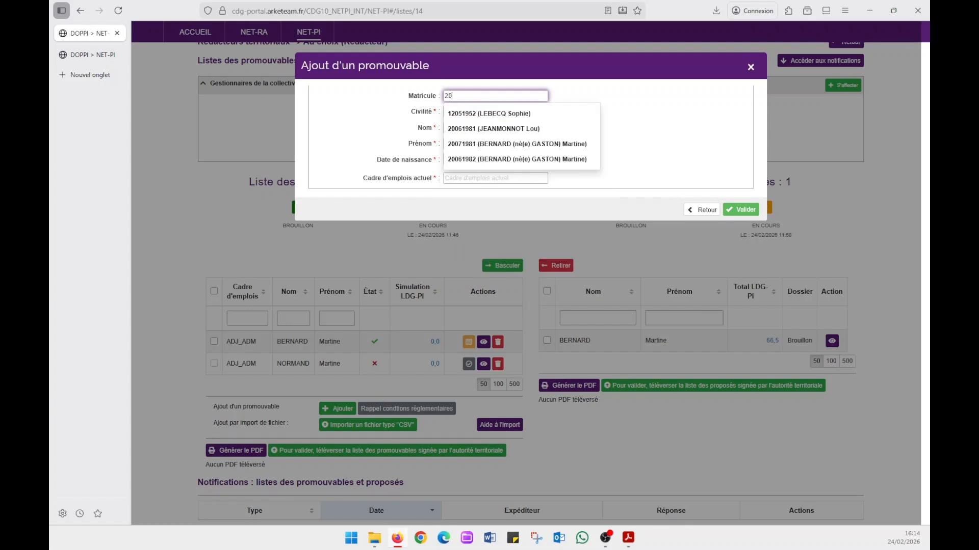
{"action": "left_click", "coordinate": [482, 129]}
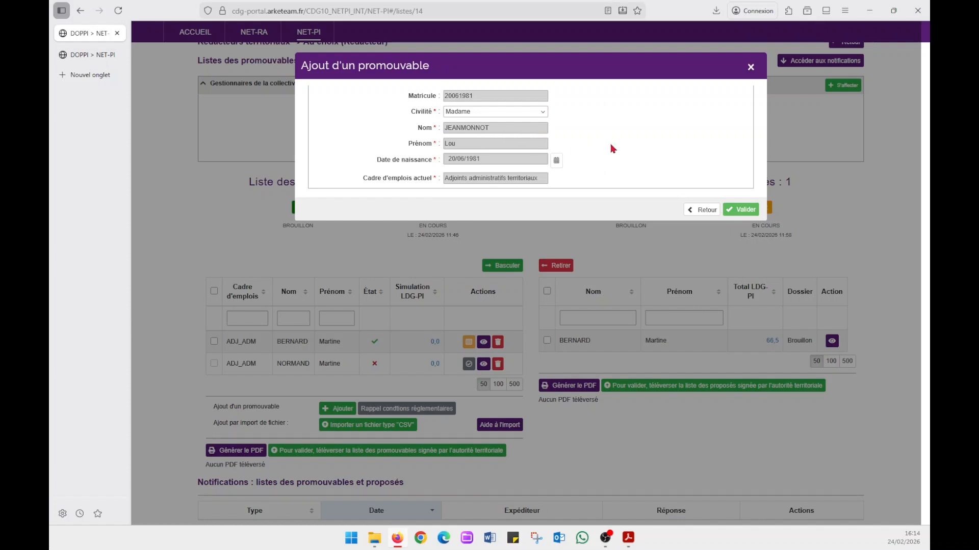
{"action": "left_click", "coordinate": [742, 210]}
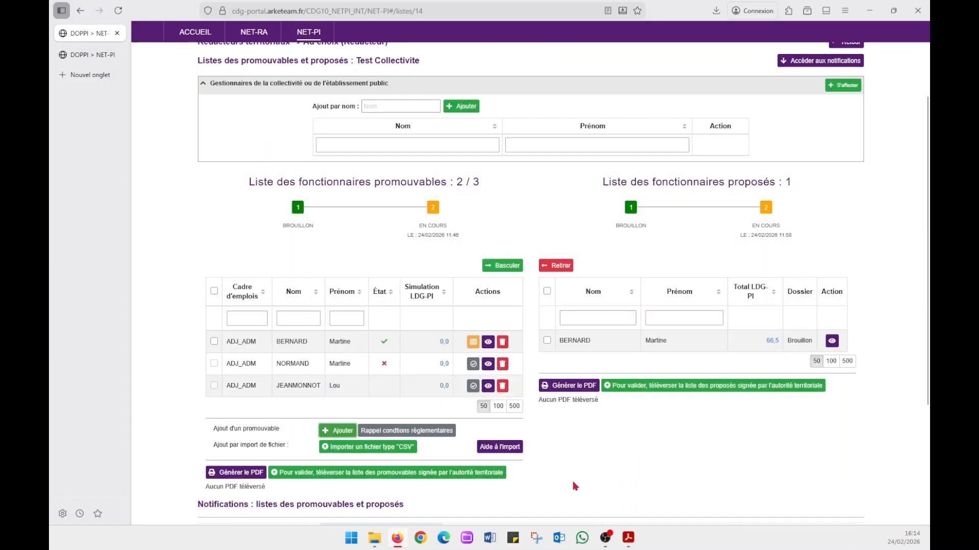
- Check the newly added official's promotability and transfer that official to the list of proposed officials
{"action": "left_click", "coordinate": [473, 387]}
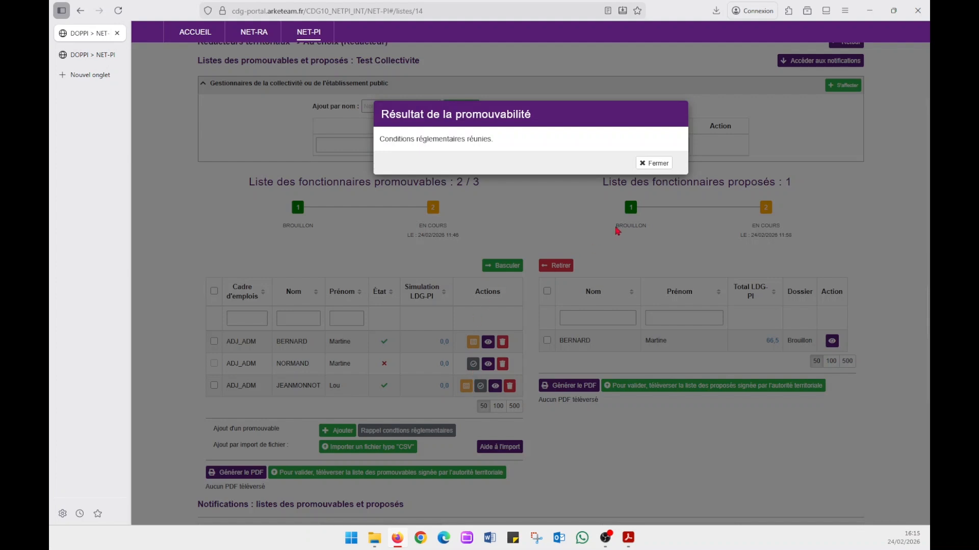
{"action": "left_click", "coordinate": [655, 163]}
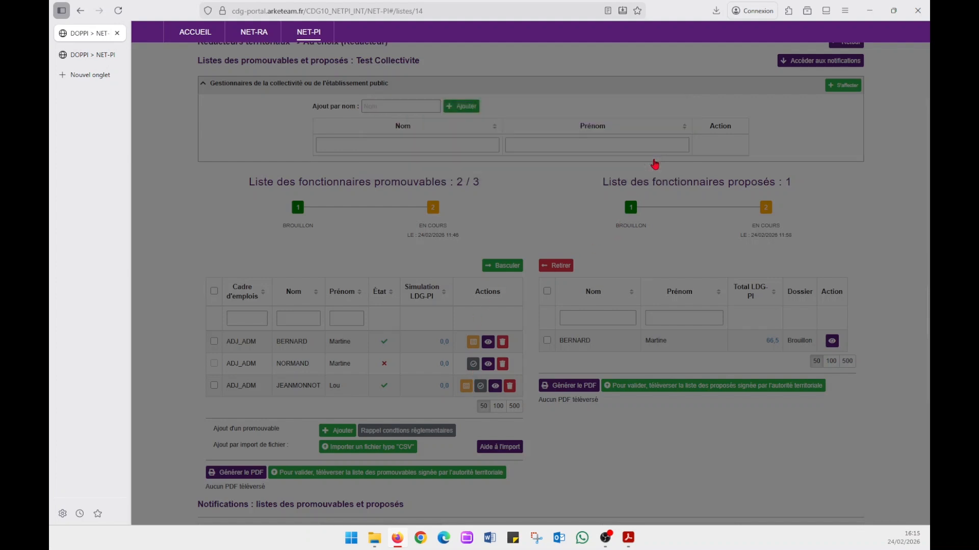
{"action": "left_click", "coordinate": [214, 386]}
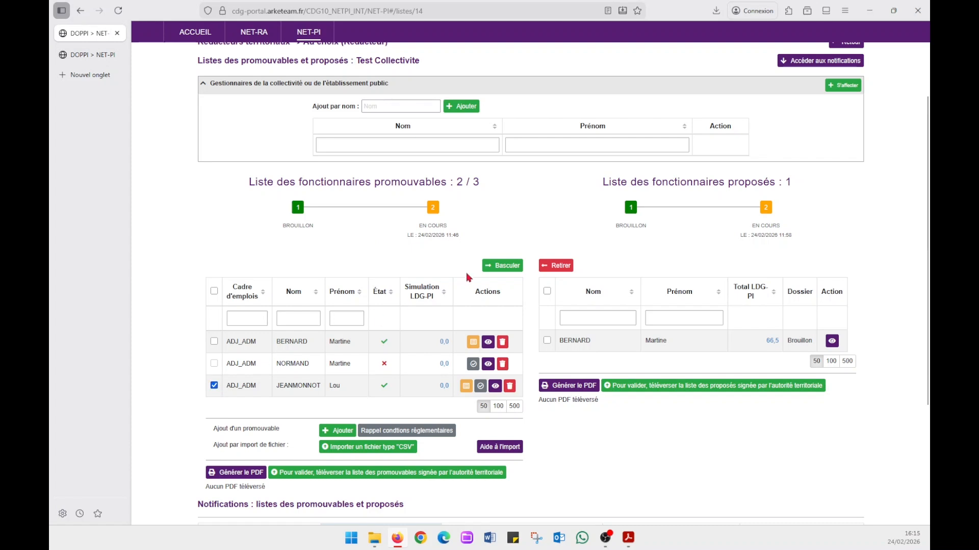
{"action": "left_click", "coordinate": [505, 266]}
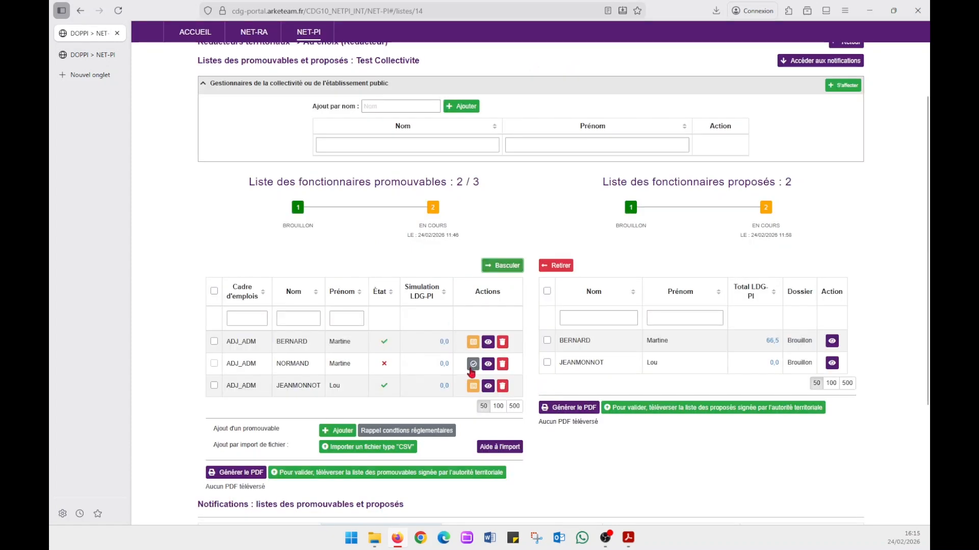
- Consult the example of a failed promotability check in the other open NET-PI page and return to the lists
{"action": "left_click", "coordinate": [93, 59]}
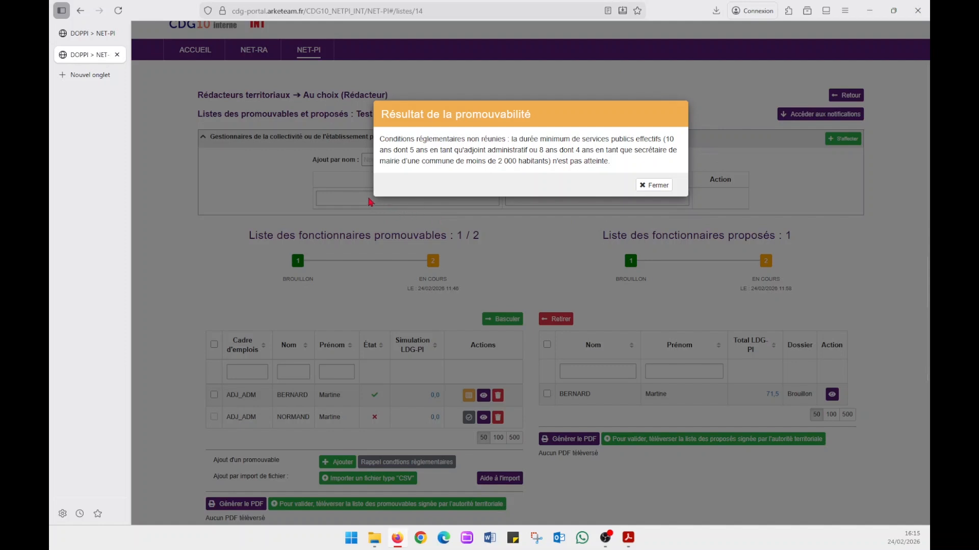
{"action": "key", "text": "ctrl+Tab"}
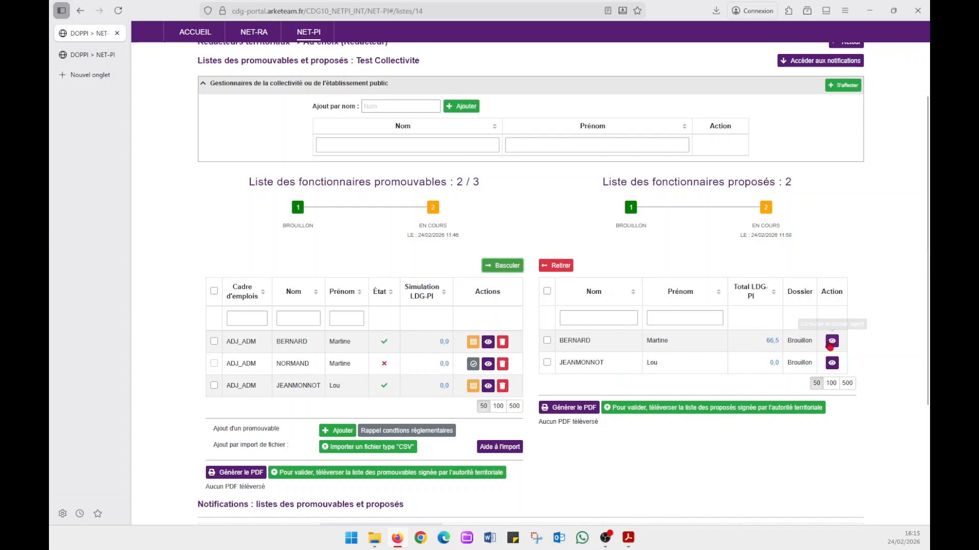
- Open the dossier of the first official in the proposed list and go through its general information
{"action": "left_click", "coordinate": [832, 342]}
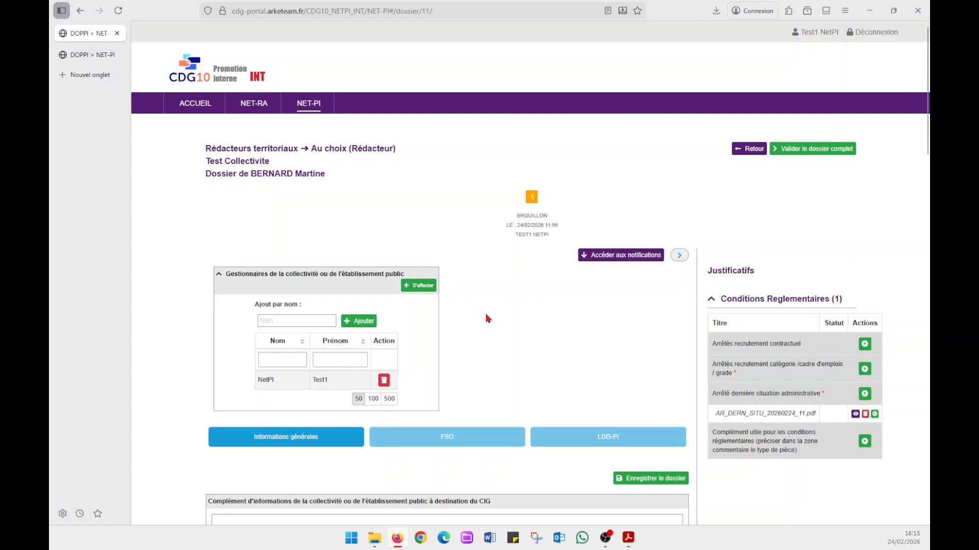
{"action": "scroll", "coordinate": [488, 319], "scroll_direction": "down", "scroll_amount": 1}
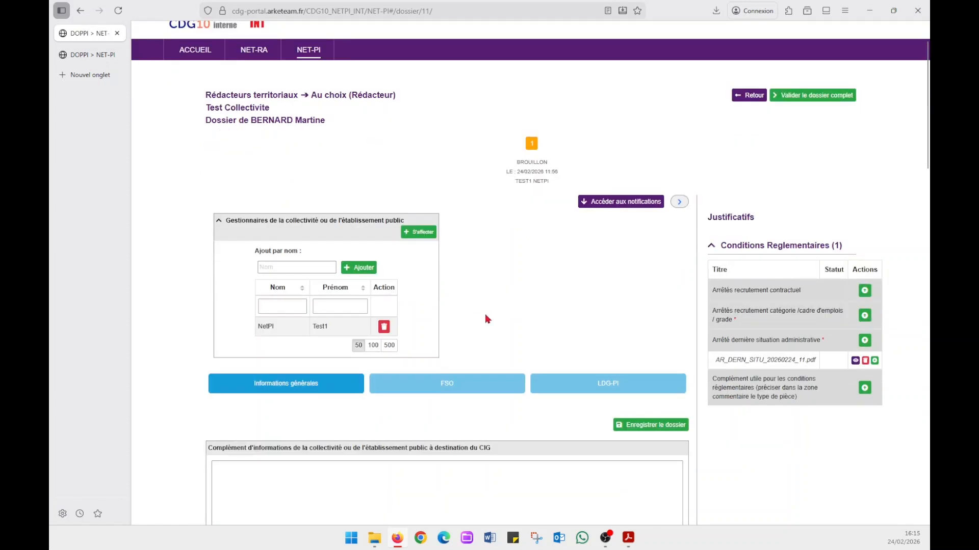
{"action": "scroll", "coordinate": [488, 319], "scroll_direction": "down", "scroll_amount": 1}
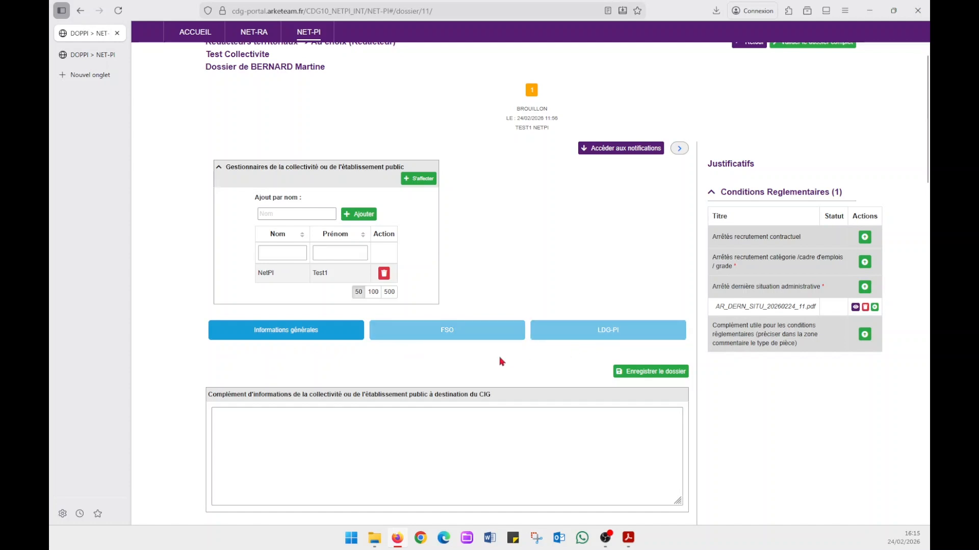
{"action": "scroll", "coordinate": [501, 361], "scroll_direction": "down", "scroll_amount": 8}
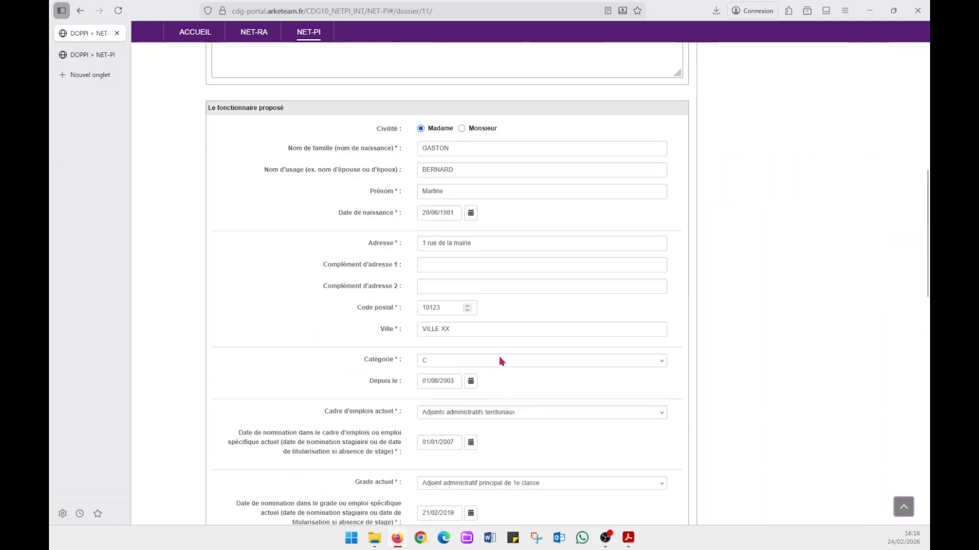
{"action": "scroll", "coordinate": [501, 361], "scroll_direction": "down", "scroll_amount": 2}
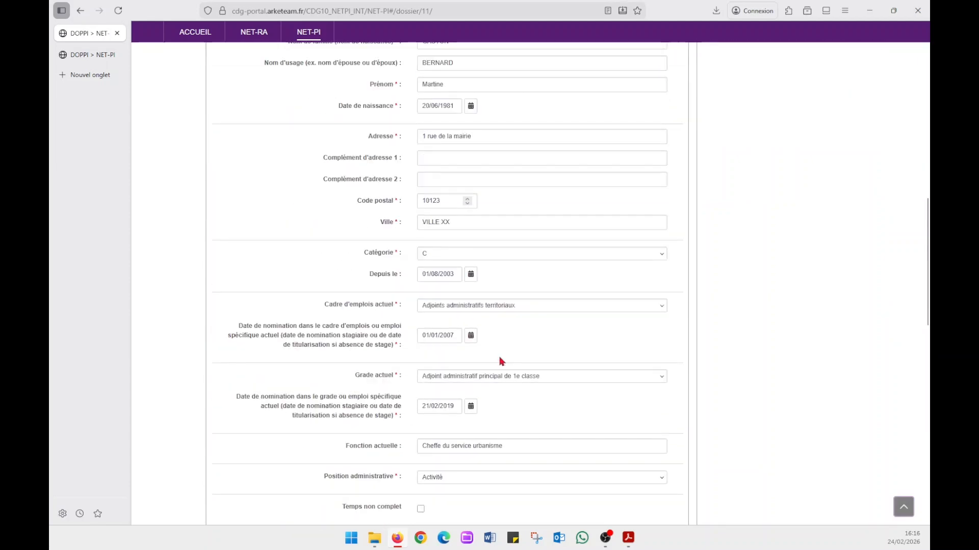
{"action": "scroll", "coordinate": [501, 362], "scroll_direction": "down", "scroll_amount": 4}
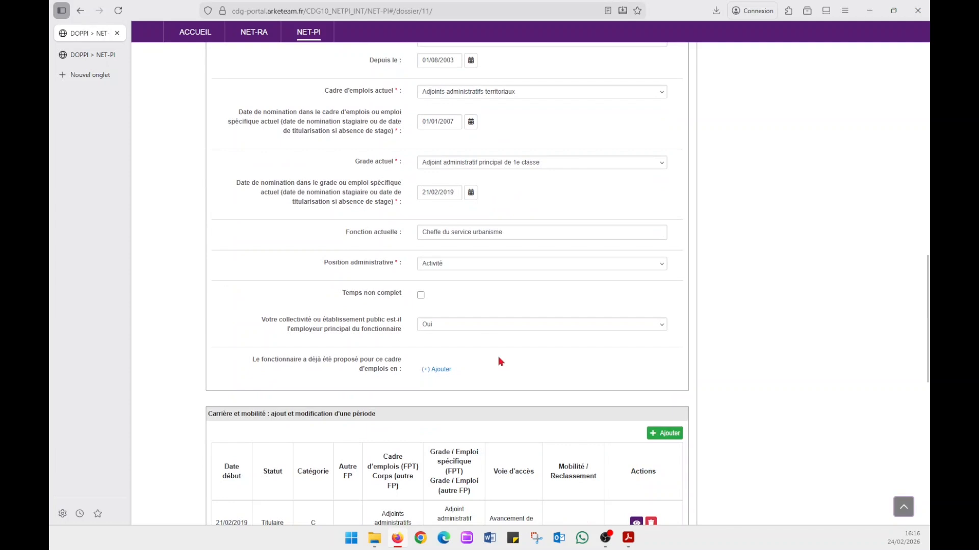
- Record 2024 and 2023 as the years in which the official was already proposed for this cadre d'emplois
{"action": "scroll", "coordinate": [501, 362], "scroll_direction": "down", "scroll_amount": 1}
{"action": "left_click", "coordinate": [444, 316]}
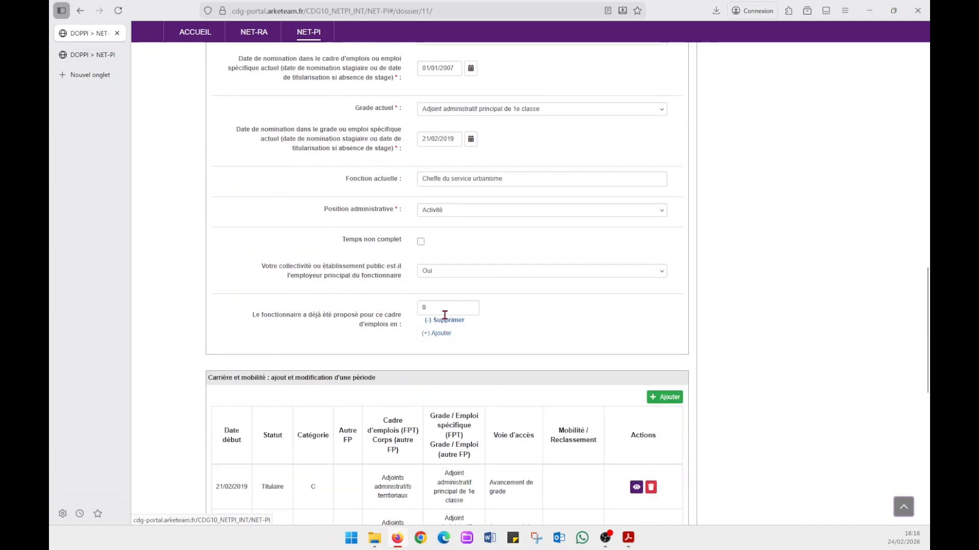
{"action": "left_click", "coordinate": [445, 309]}
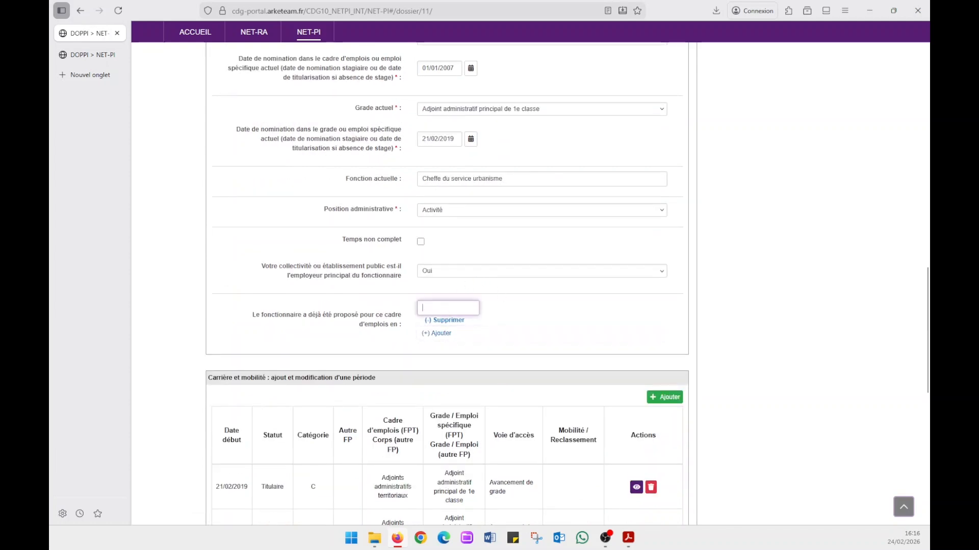
{"action": "type", "text": "2024"}
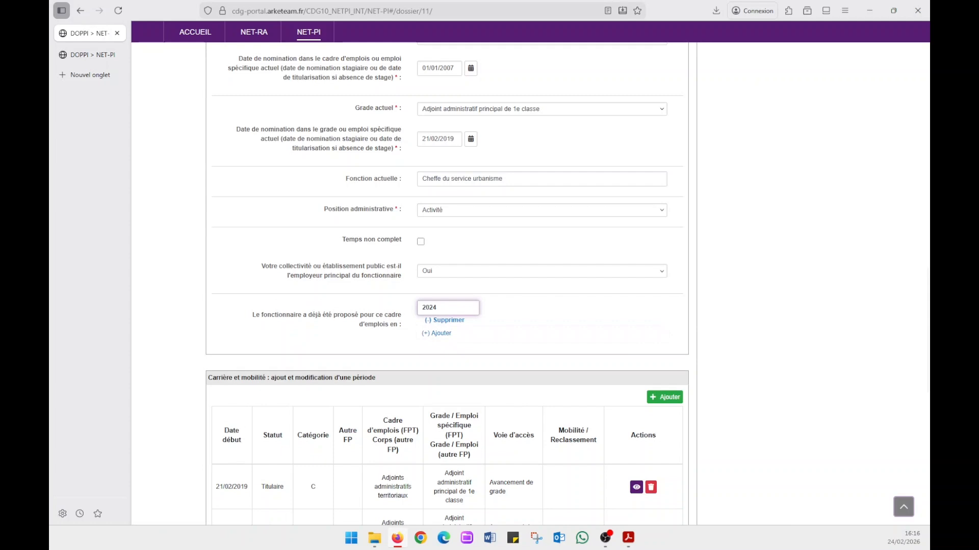
{"action": "left_click", "coordinate": [443, 333]}
{"action": "left_click", "coordinate": [443, 332]}
{"action": "type", "text": "202"}
{"action": "left_click", "coordinate": [544, 326]}
- Attach "Arrêté de recrutement dans un autre cadre d'emploi.docx" as the Arrêtés recrutement catégorie /cadre d'emplois / grade document and save the dossier
{"action": "scroll", "coordinate": [784, 306], "scroll_direction": "up", "scroll_amount": 10}
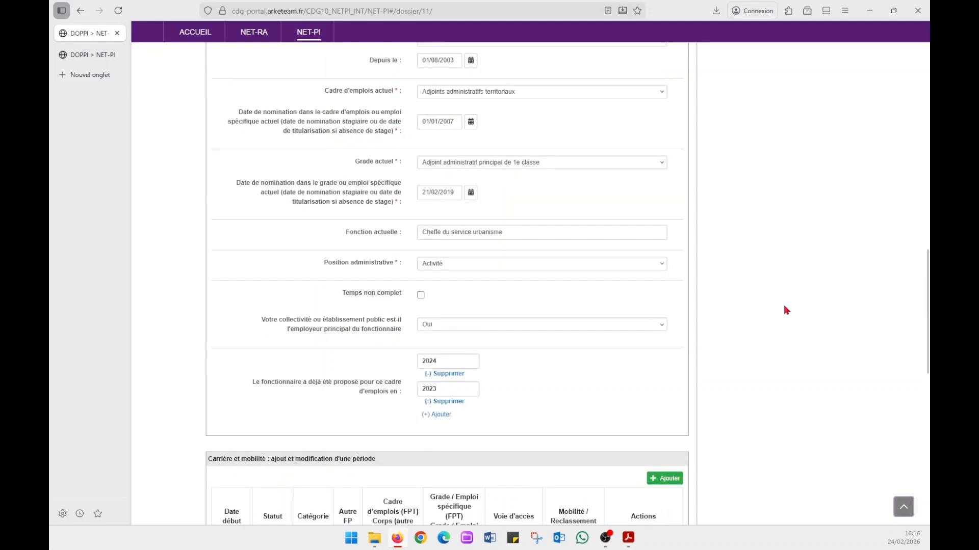
{"action": "scroll", "coordinate": [784, 306], "scroll_direction": "up", "scroll_amount": 4}
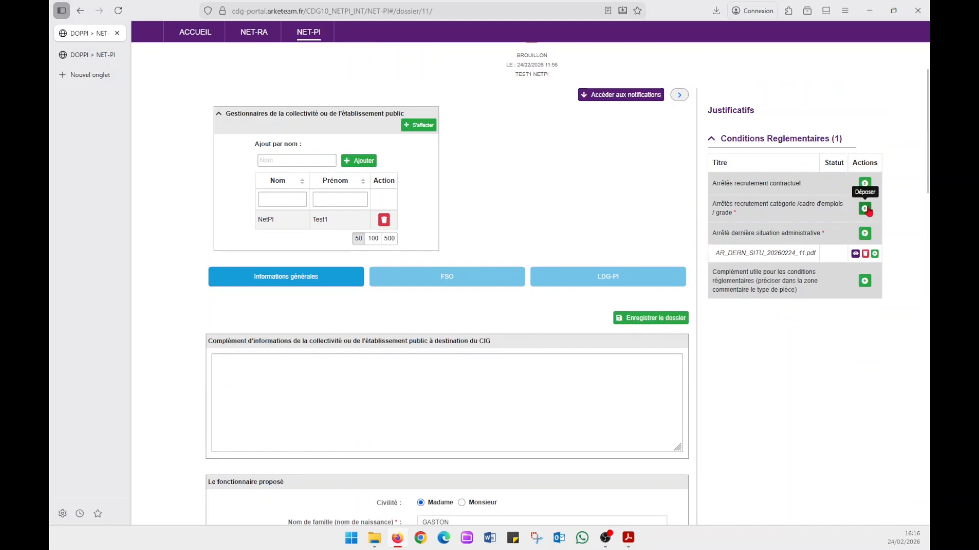
{"action": "left_click", "coordinate": [866, 210]}
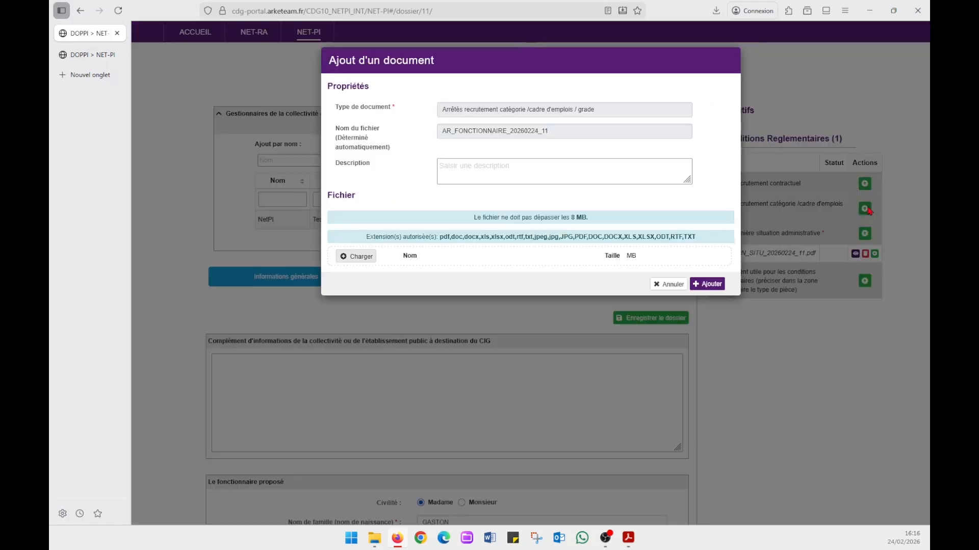
{"action": "left_click", "coordinate": [361, 256]}
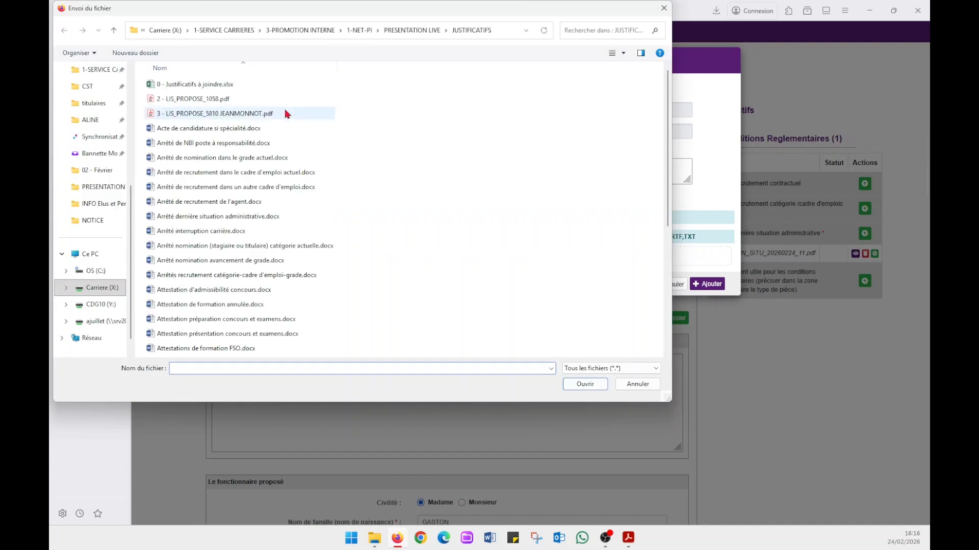
{"action": "double_click", "coordinate": [178, 187]}
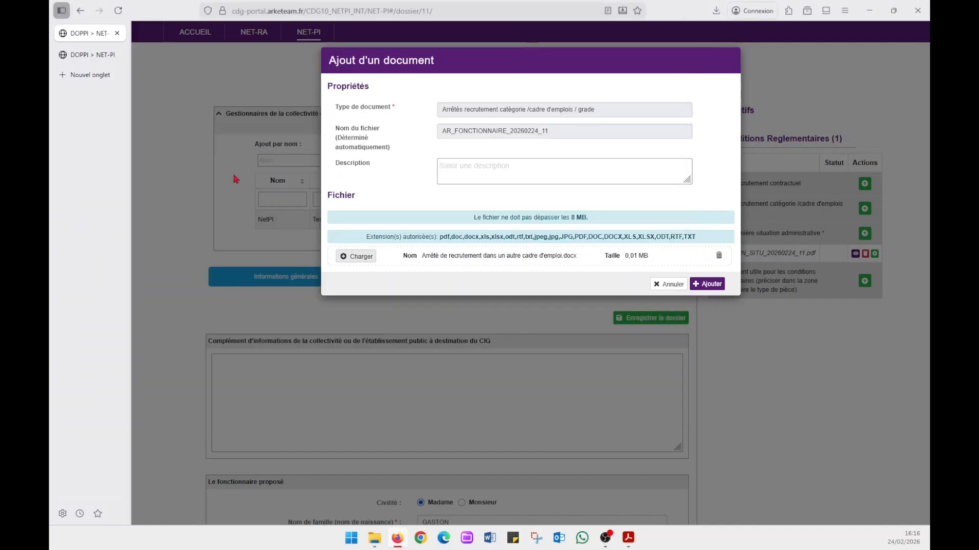
{"action": "left_click", "coordinate": [709, 283]}
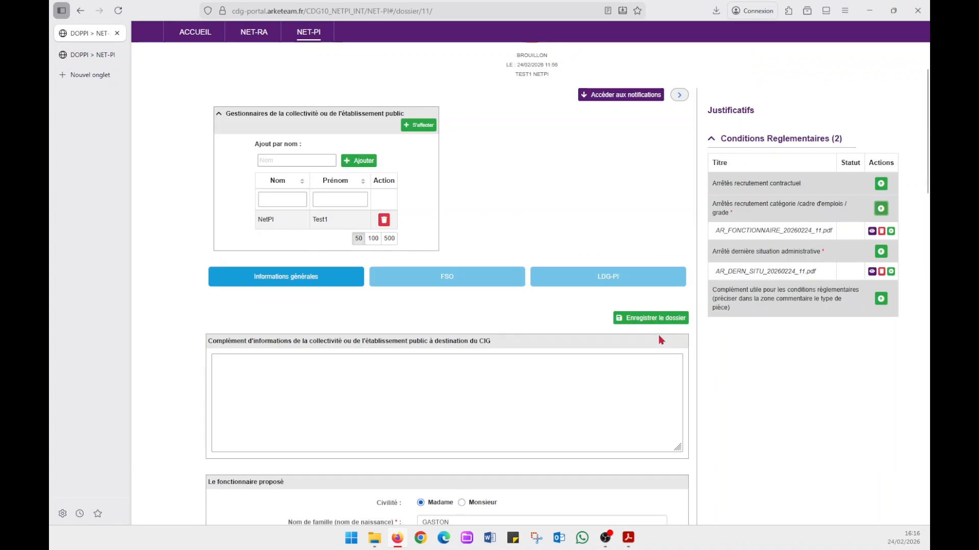
{"action": "left_click", "coordinate": [655, 317]}
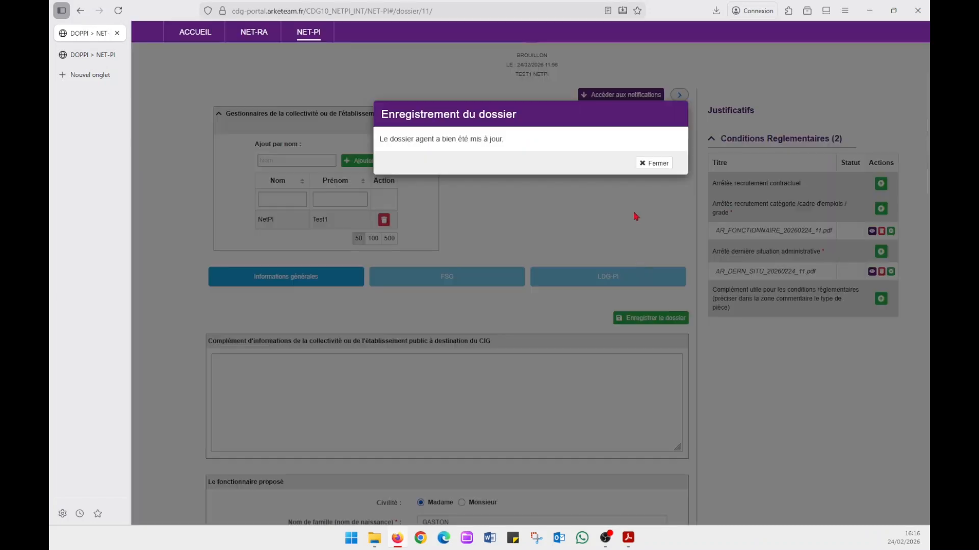
{"action": "left_click", "coordinate": [655, 163]}
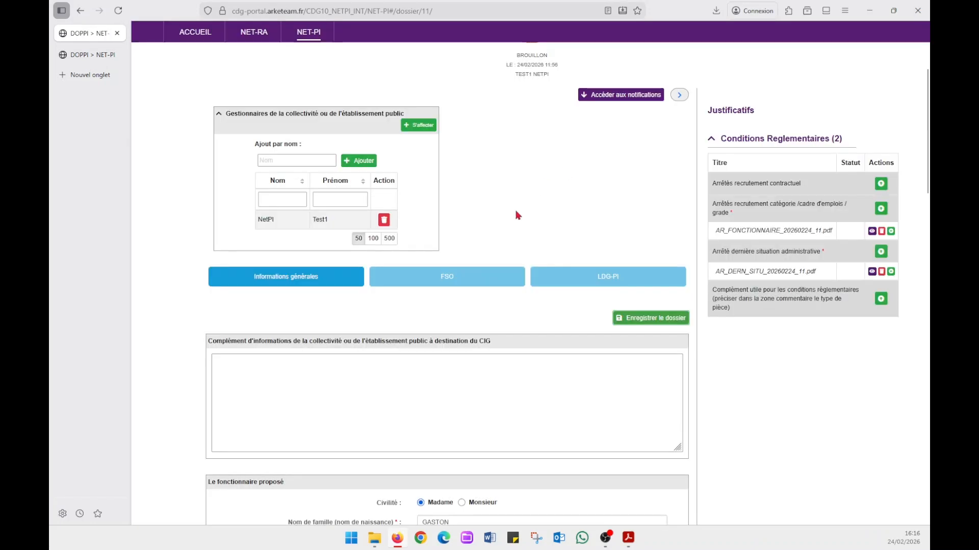
- Open the dossier's FSO section and look through the available Mode d'accès options
{"action": "left_click", "coordinate": [448, 282]}
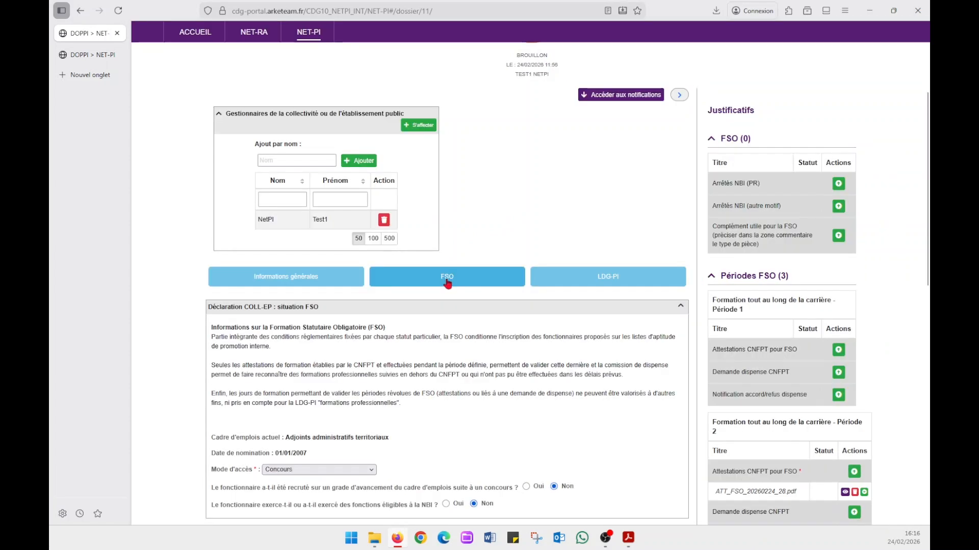
{"action": "scroll", "coordinate": [470, 329], "scroll_direction": "down", "scroll_amount": 2}
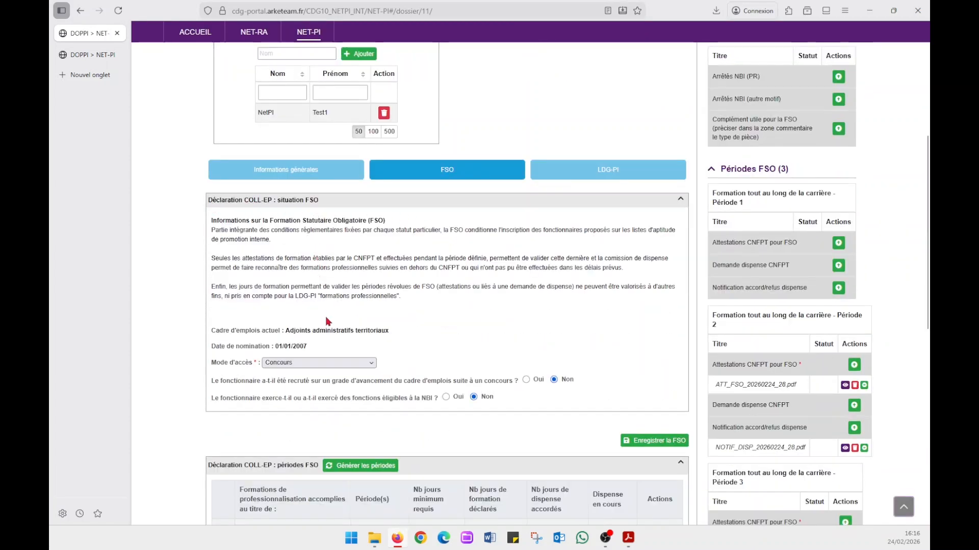
{"action": "left_click", "coordinate": [374, 362]}
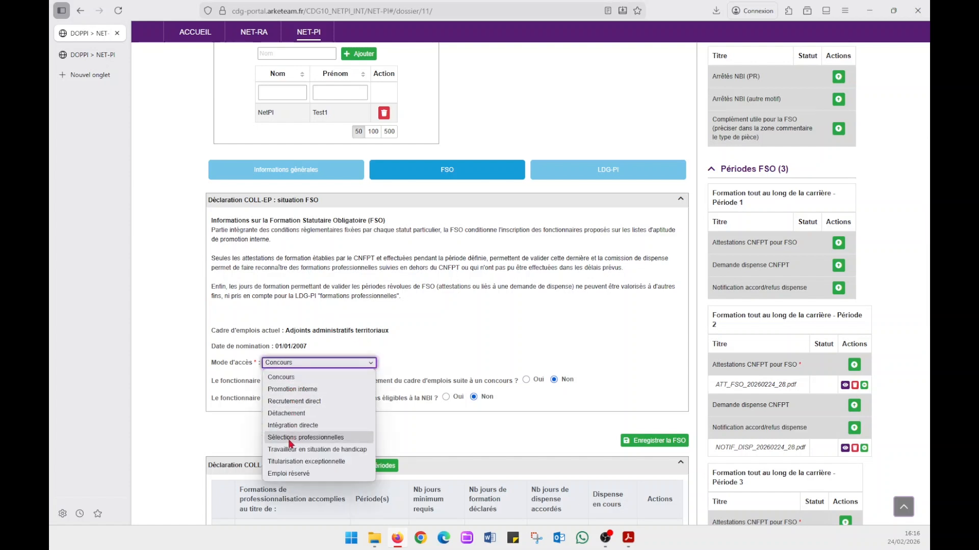
{"action": "left_click", "coordinate": [429, 359]}
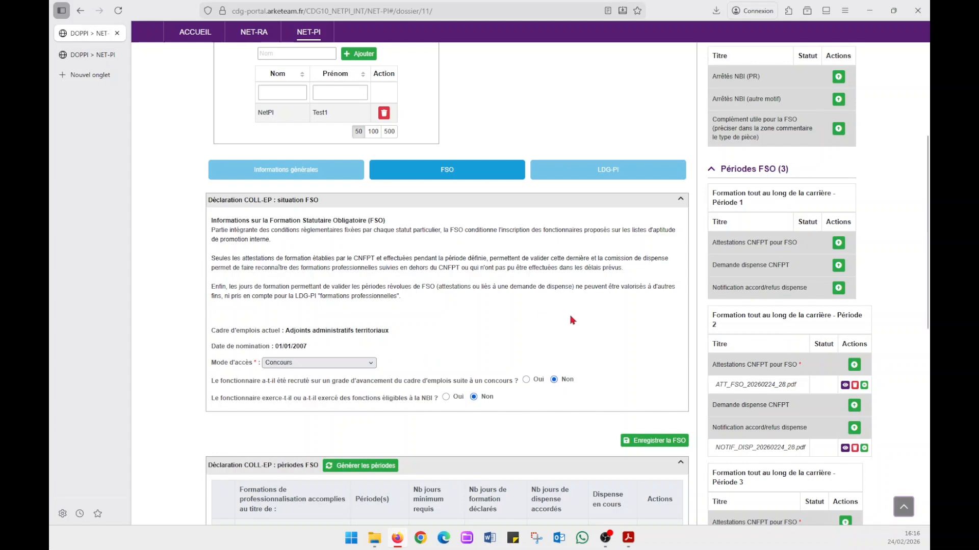
{"action": "scroll", "coordinate": [572, 321], "scroll_direction": "down", "scroll_amount": 2}
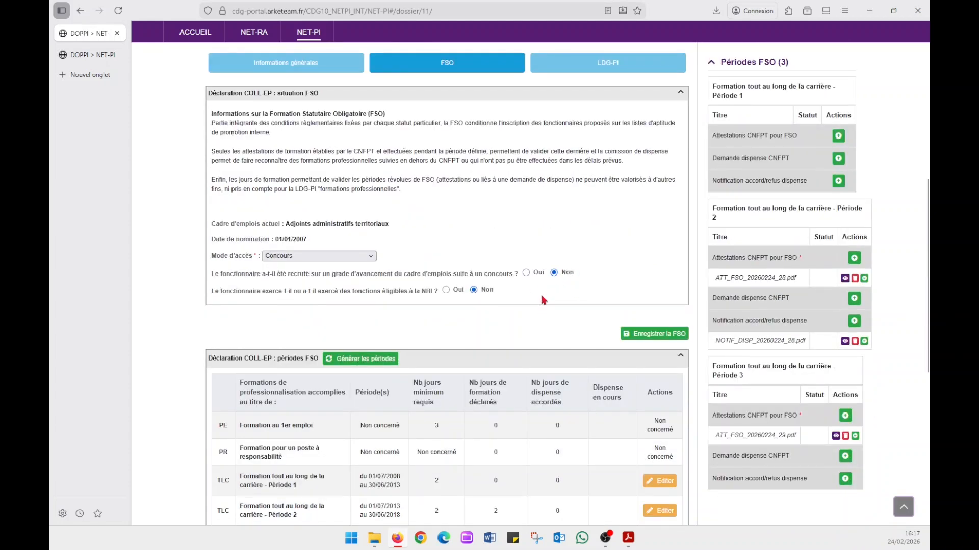
- Try Oui for the concours-based grade d'avancement and NBI questions to see their extra fields, and restore Non for both
{"action": "left_click", "coordinate": [526, 273]}
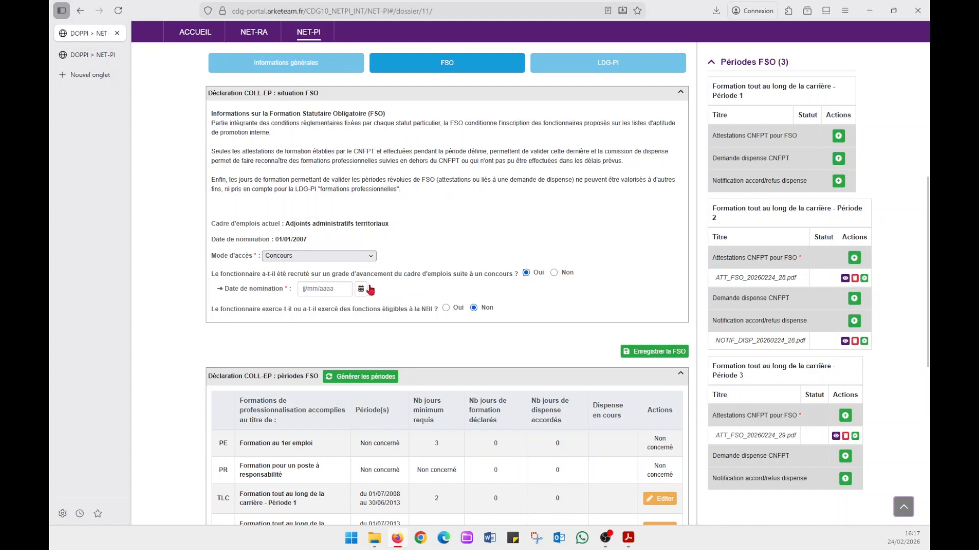
{"action": "left_click", "coordinate": [445, 309]}
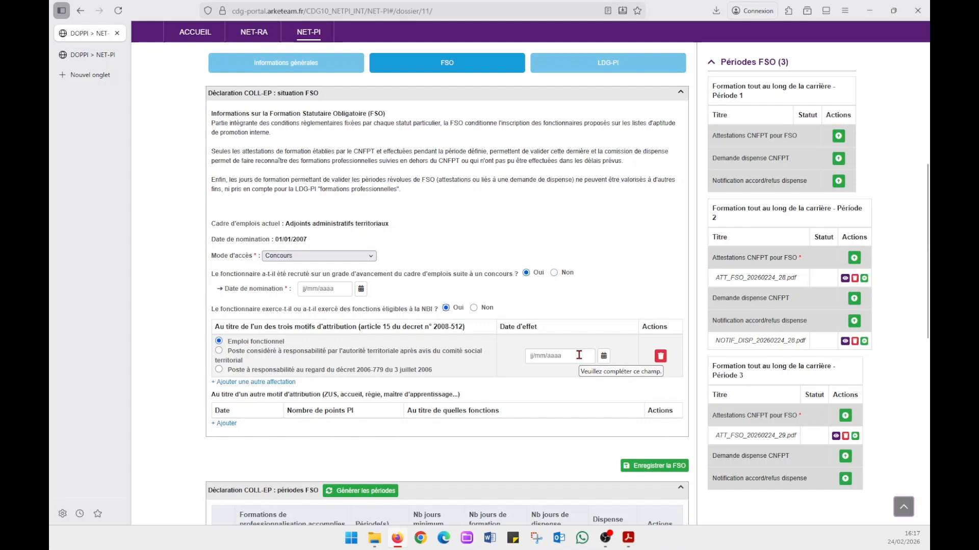
{"action": "left_click", "coordinate": [473, 308]}
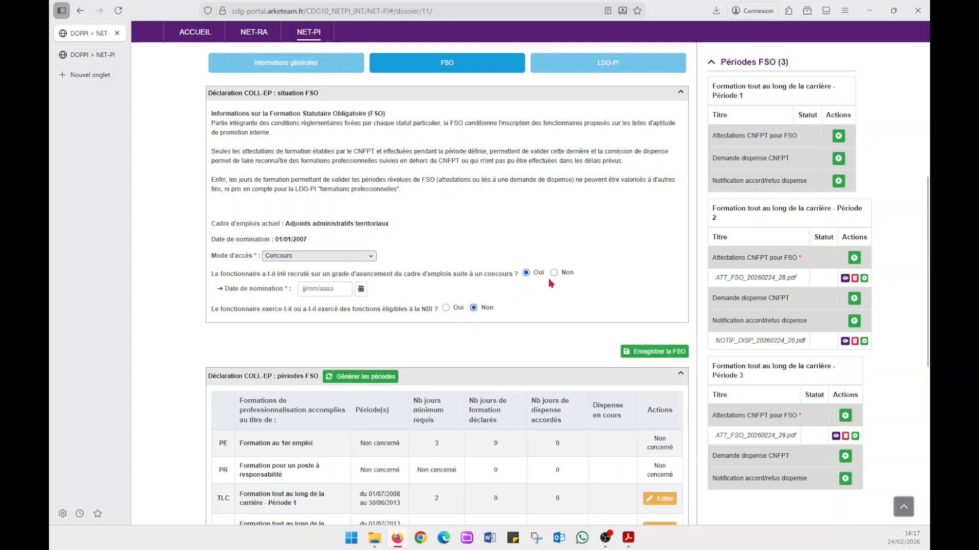
{"action": "left_click", "coordinate": [554, 273]}
- Save the FSO situation declaration and review the table of FSO training periods
{"action": "left_click", "coordinate": [657, 334]}
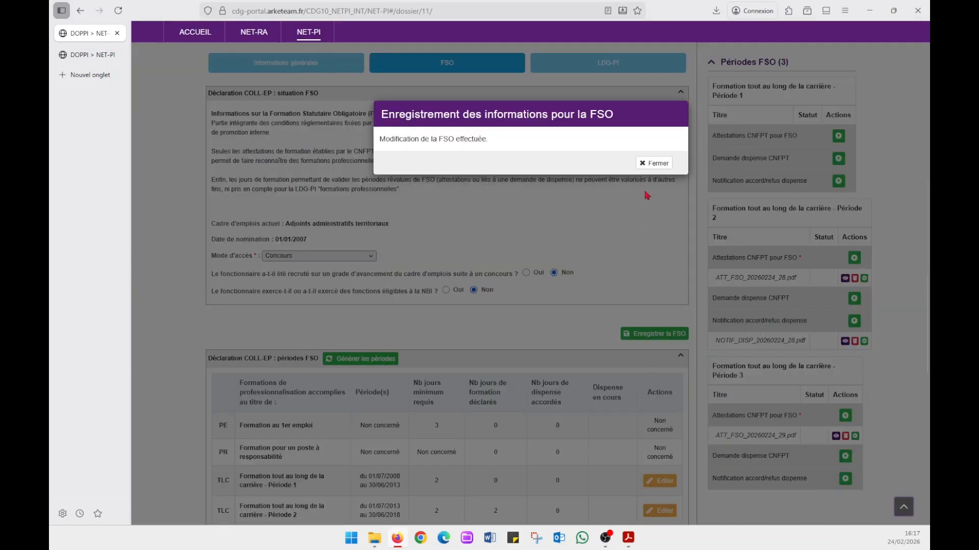
{"action": "left_click", "coordinate": [650, 163]}
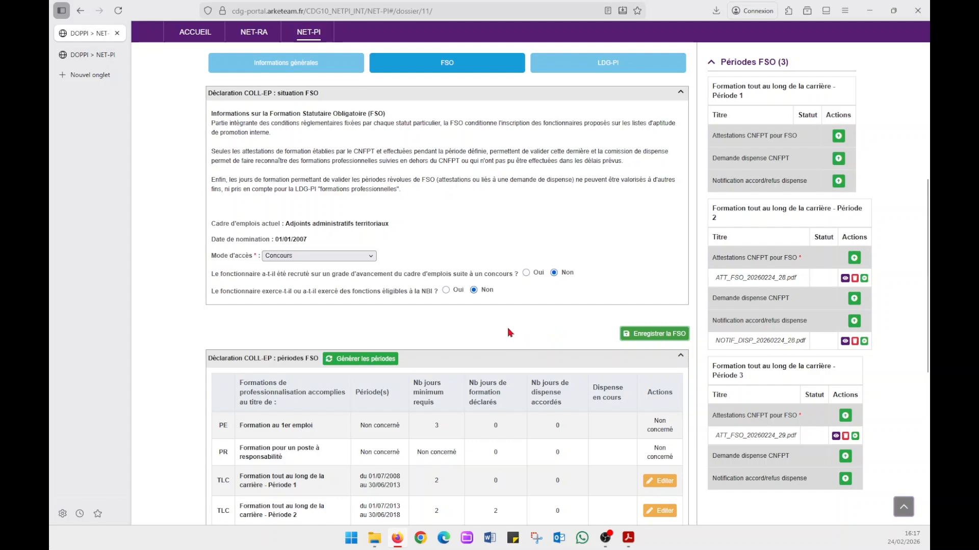
{"action": "scroll", "coordinate": [508, 332], "scroll_direction": "down", "scroll_amount": 2}
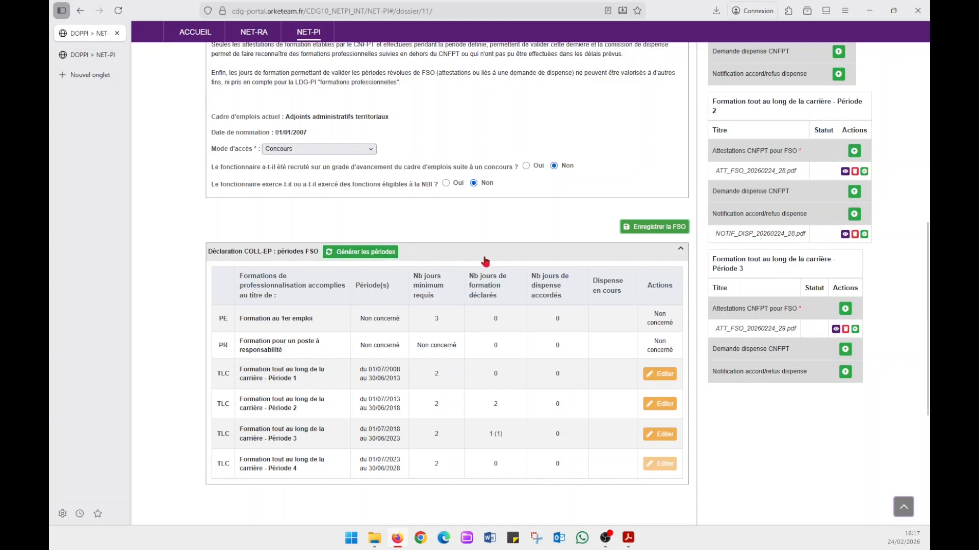
{"action": "scroll", "coordinate": [484, 262], "scroll_direction": "down", "scroll_amount": 1}
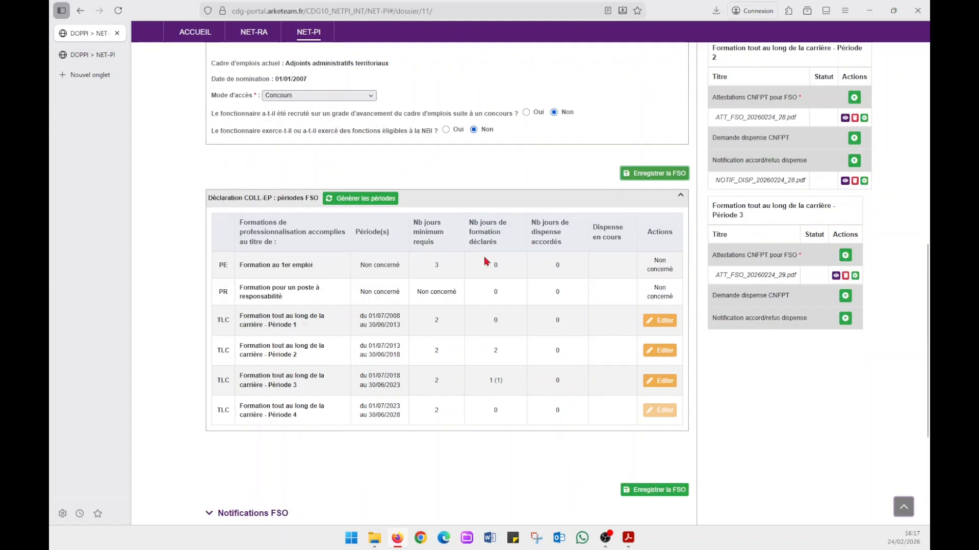
{"action": "scroll", "coordinate": [485, 261], "scroll_direction": "down", "scroll_amount": 1}
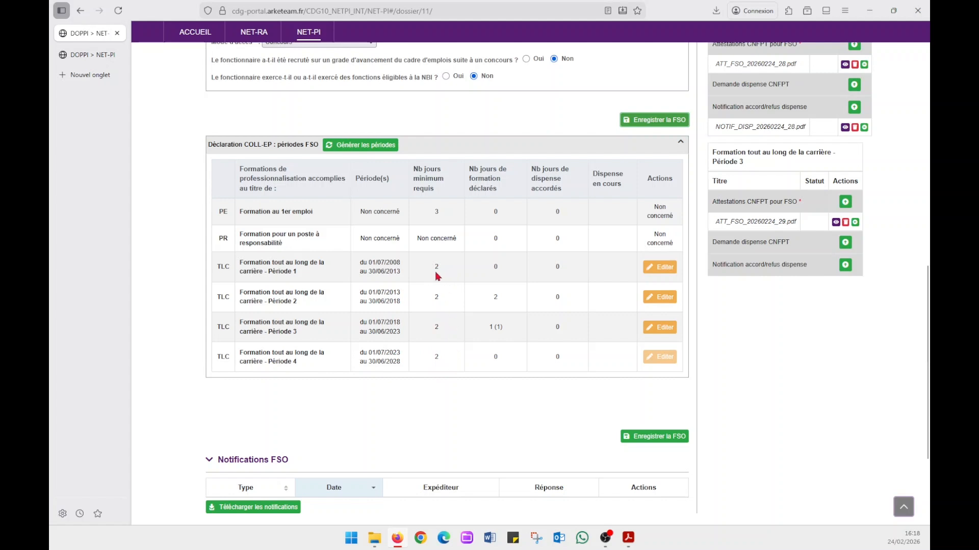
- Add a training day dated 01/07/2009 to Formation tout au long de la carrière - Période 1
{"action": "left_click", "coordinate": [667, 269]}
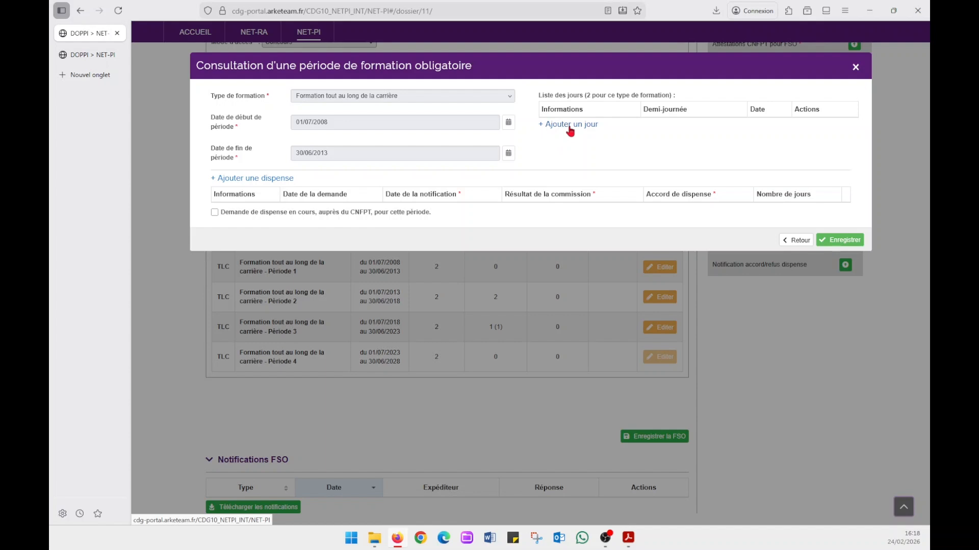
{"action": "left_click", "coordinate": [570, 129]}
{"action": "left_click", "coordinate": [698, 127]}
{"action": "type", "text": "0"}
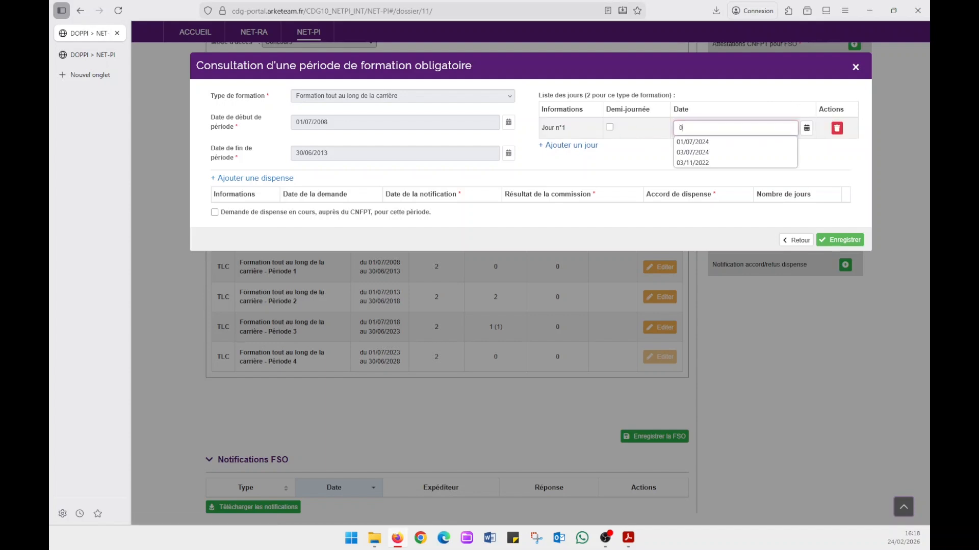
{"action": "type", "text": "1/07"}
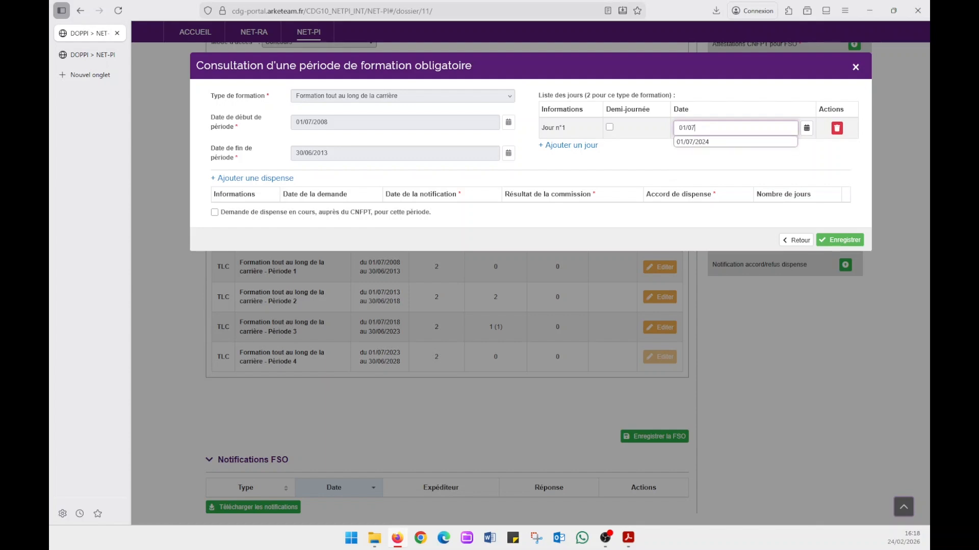
{"action": "type", "text": "/2009"}
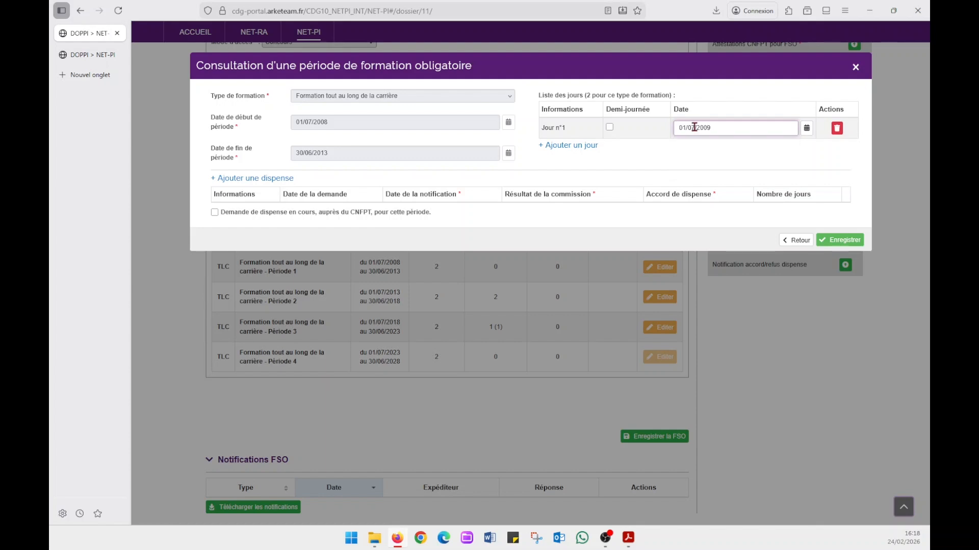
{"action": "left_click", "coordinate": [637, 160]}
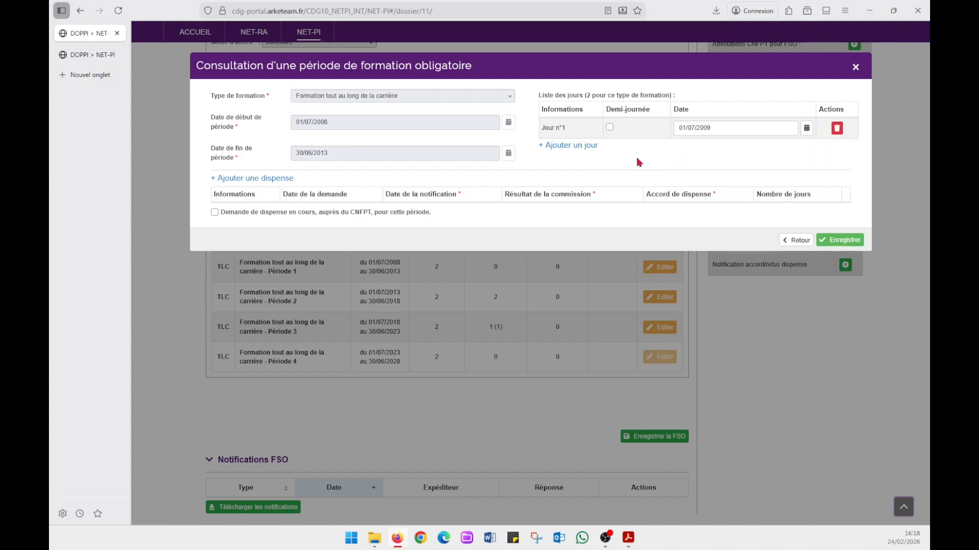
- Add a Partiel dispense of 1 day to Période 1, requested 25/07/2013 and notified 30/07/2013, and save the period
{"action": "left_click", "coordinate": [256, 182]}
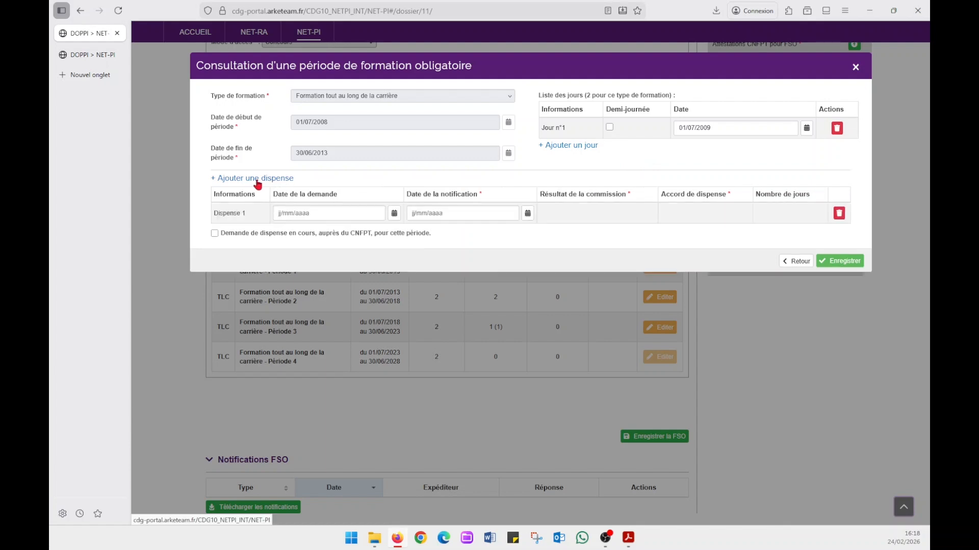
{"action": "left_click", "coordinate": [325, 213]}
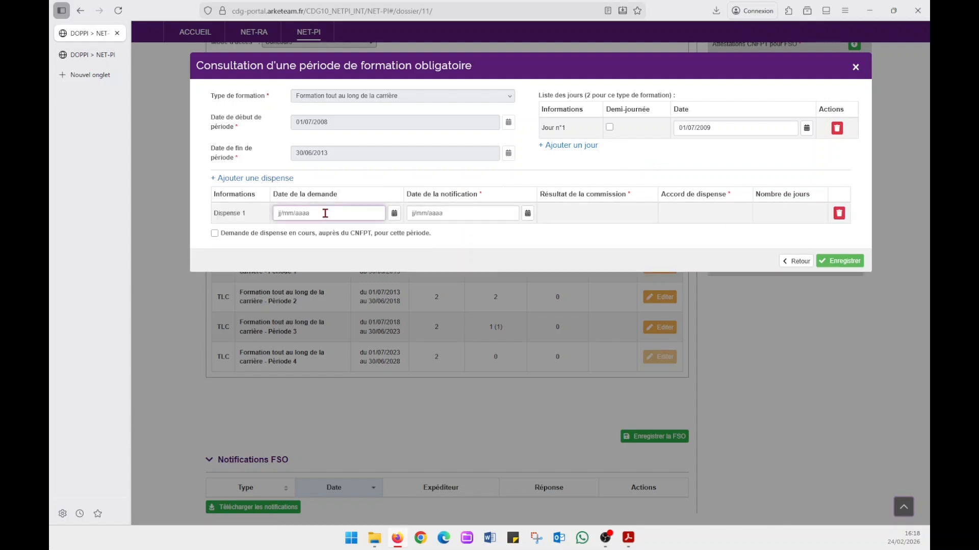
{"action": "type", "text": "25/07/2013"}
{"action": "left_click", "coordinate": [421, 213]}
{"action": "type", "text": "3"}
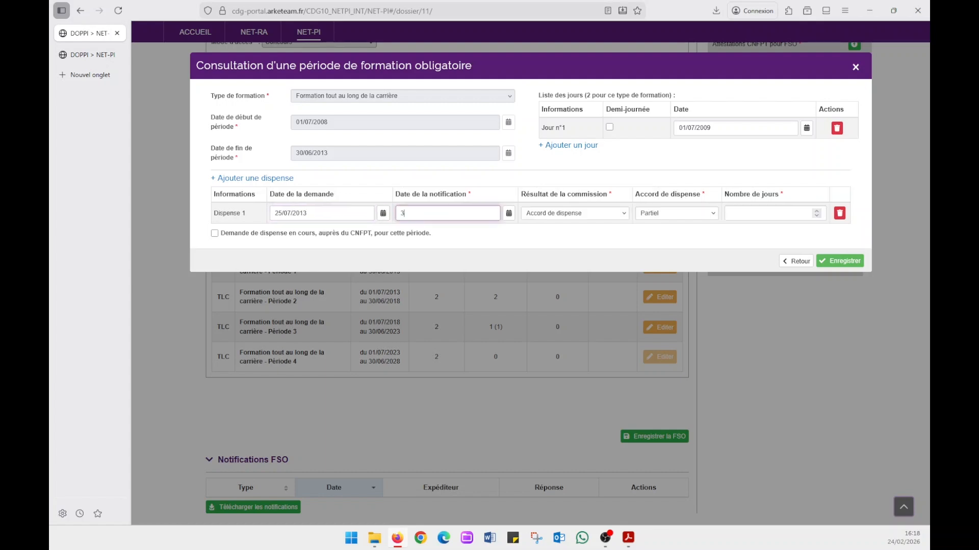
{"action": "type", "text": "0/07/2012"}
{"action": "left_click", "coordinate": [688, 214]}
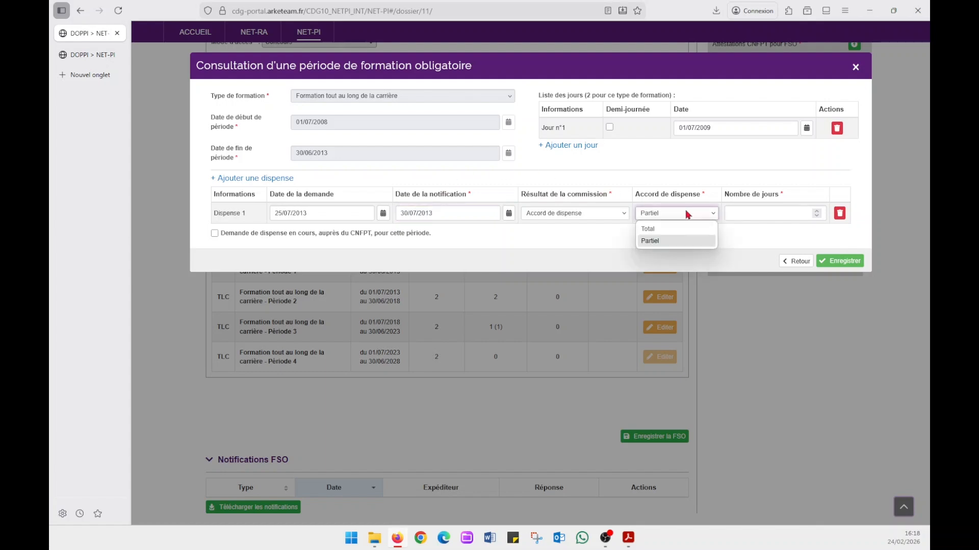
{"action": "left_click", "coordinate": [686, 242]}
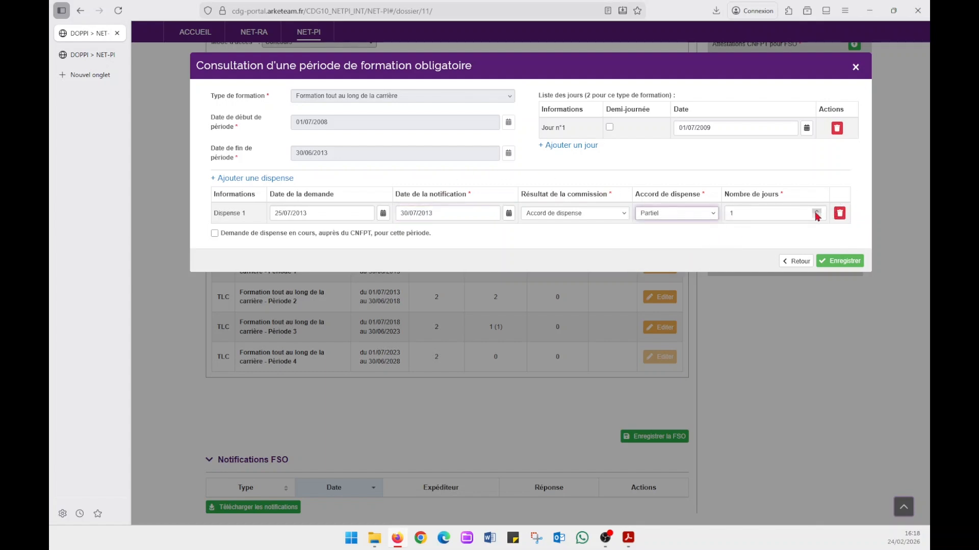
{"action": "left_click", "coordinate": [847, 261]}
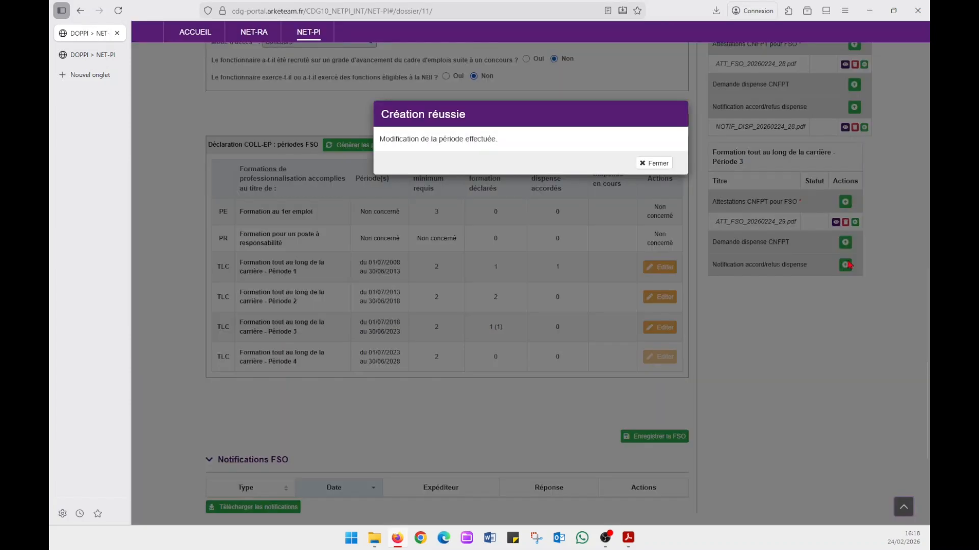
{"action": "left_click", "coordinate": [655, 163]}
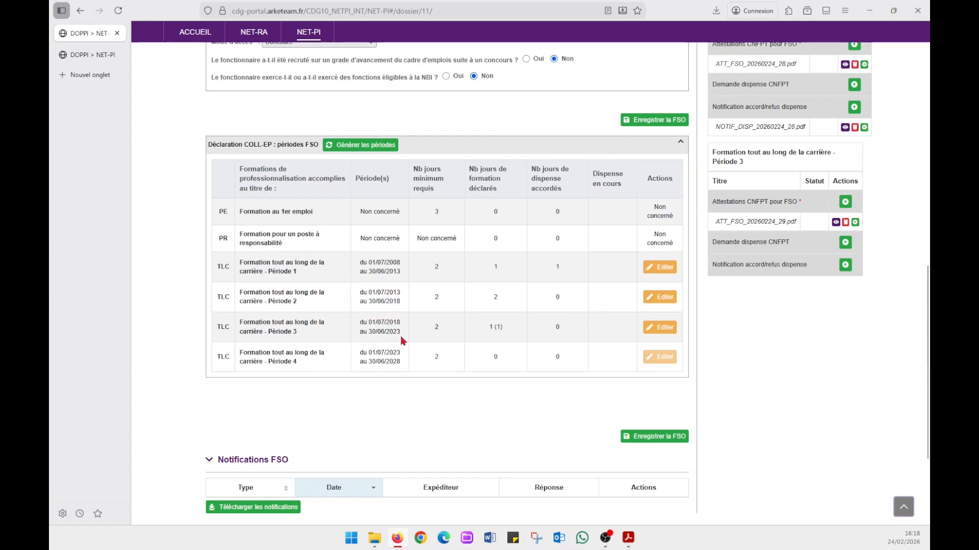
- Add a second training day dated 02/07/2024 to Période 3 and save it, accepting the date outside the period
{"action": "left_click", "coordinate": [661, 327]}
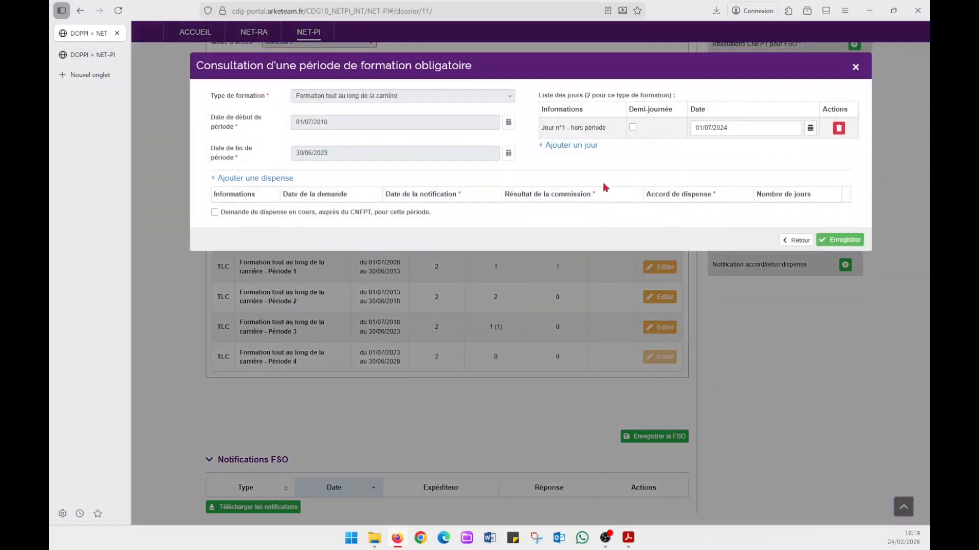
{"action": "left_click", "coordinate": [558, 149]}
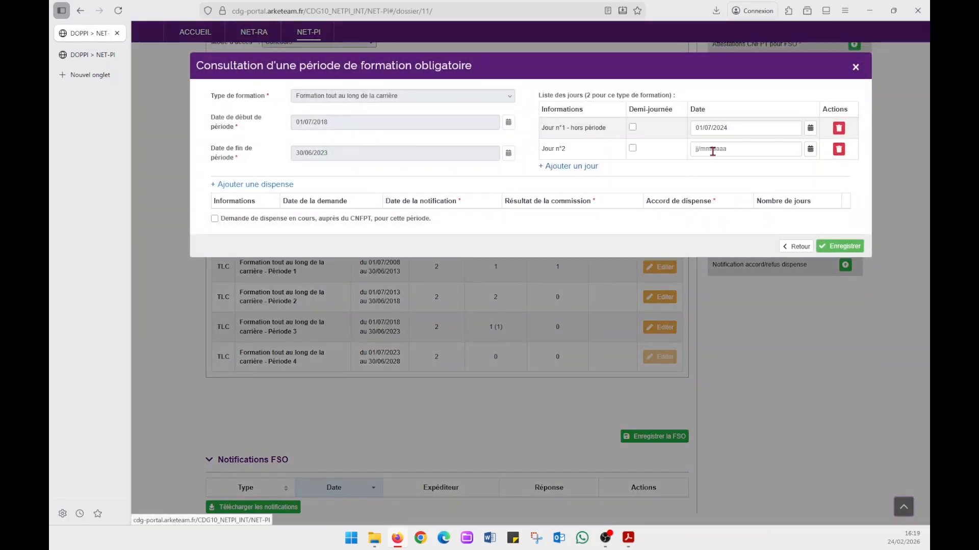
{"action": "left_click", "coordinate": [744, 149]}
{"action": "type", "text": "2"}
{"action": "key", "text": "BackSpace"}
{"action": "type", "text": "02/07/2024"}
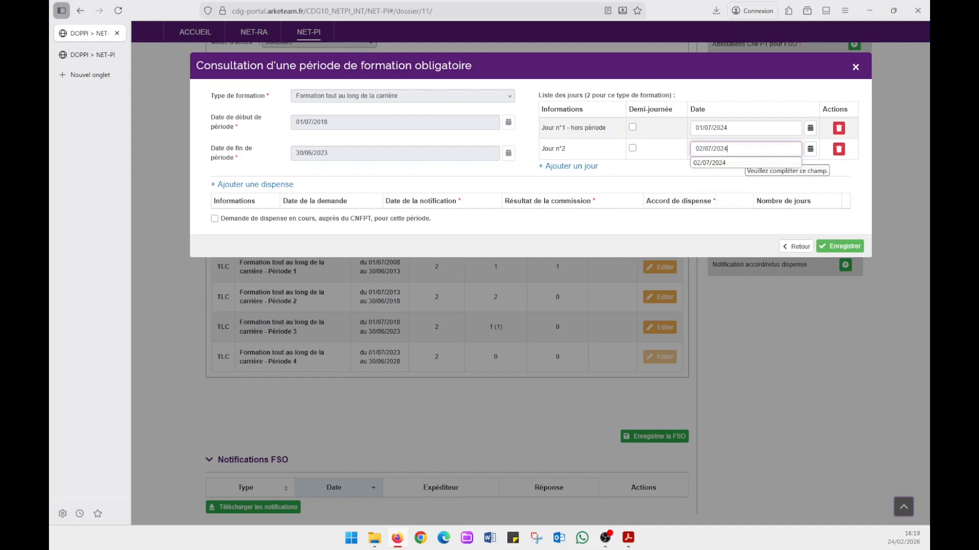
{"action": "left_click", "coordinate": [740, 180]}
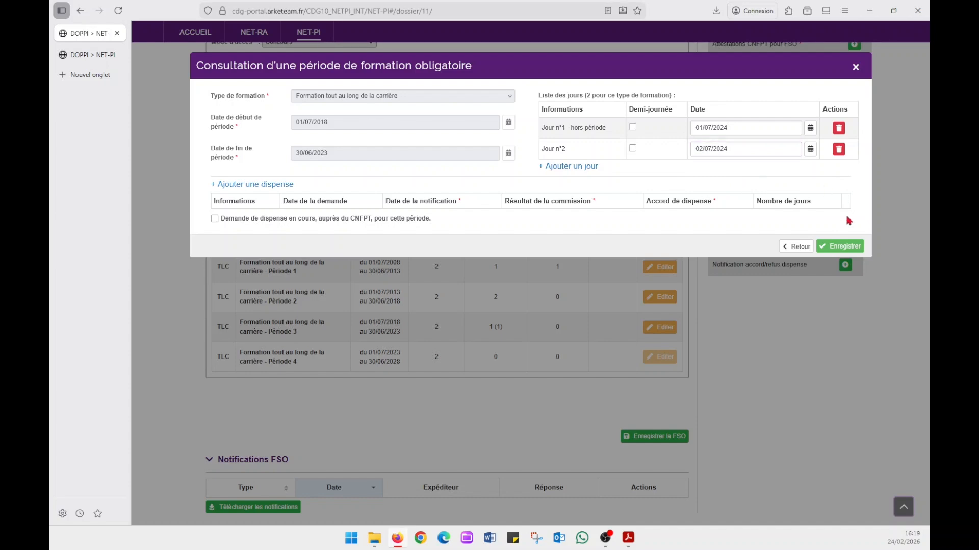
{"action": "left_click", "coordinate": [841, 247]}
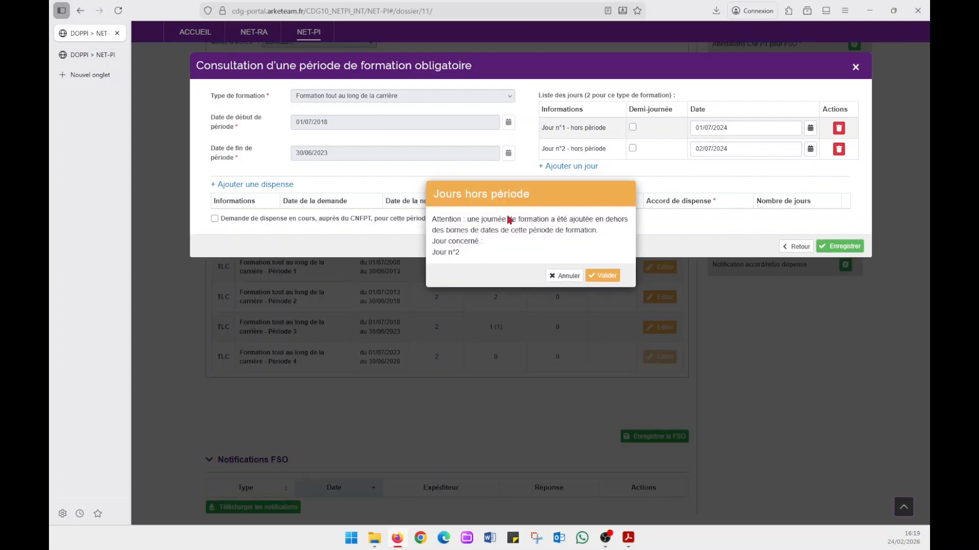
{"action": "left_click", "coordinate": [603, 276]}
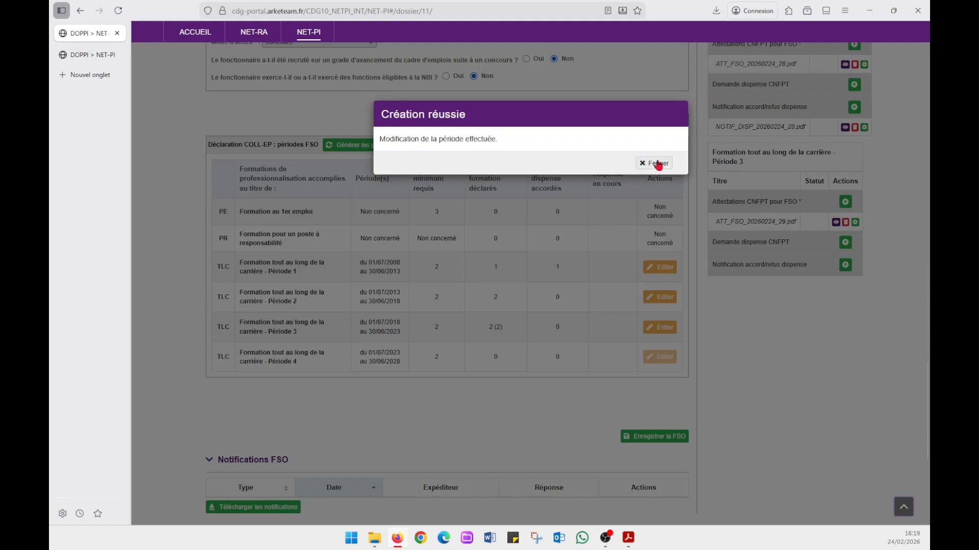
{"action": "left_click", "coordinate": [654, 163]}
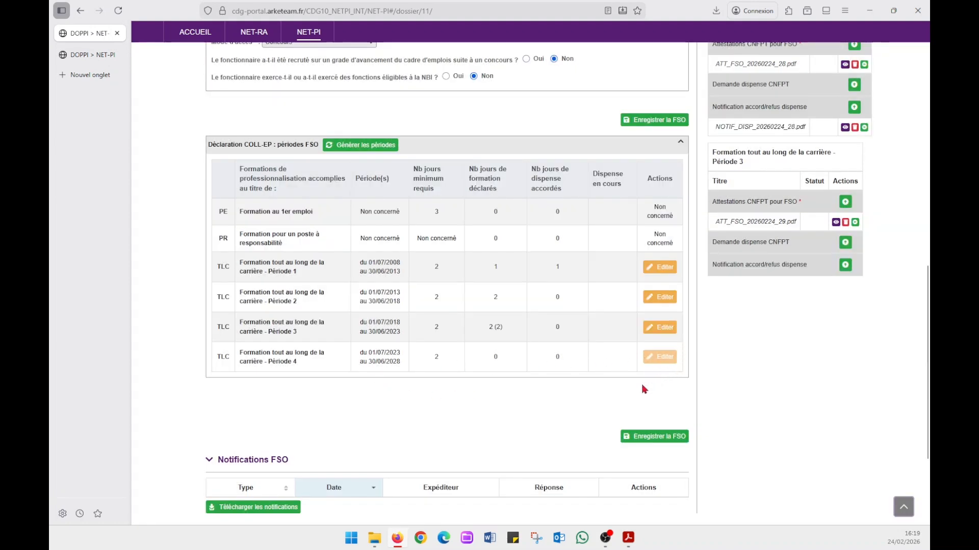
- Attach Attestations de formation FSO.docx as the Attestations CNFPT pour FSO document for Formation tout au long de la carrière - Période 1
{"action": "scroll", "coordinate": [821, 333], "scroll_direction": "up", "scroll_amount": 4}
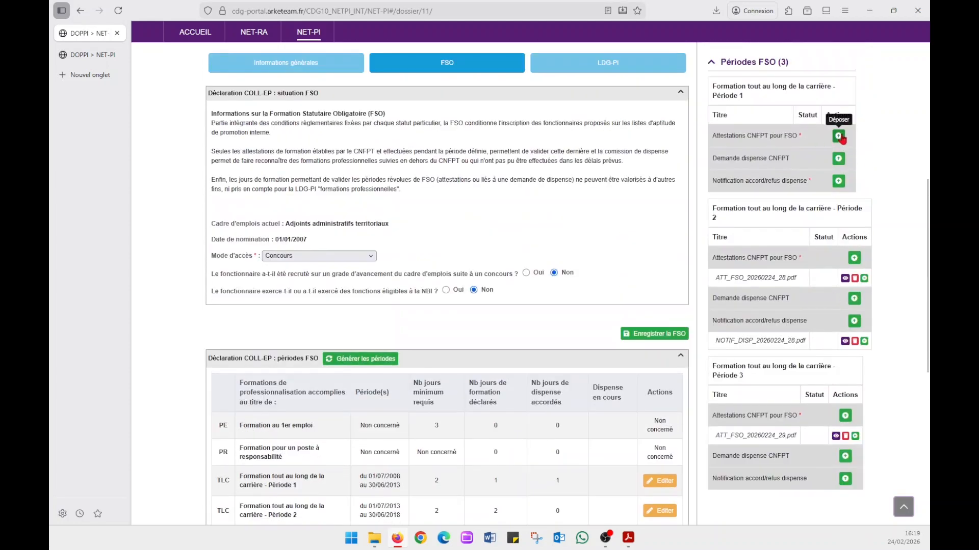
{"action": "left_click", "coordinate": [838, 137]}
{"action": "left_click", "coordinate": [364, 261]}
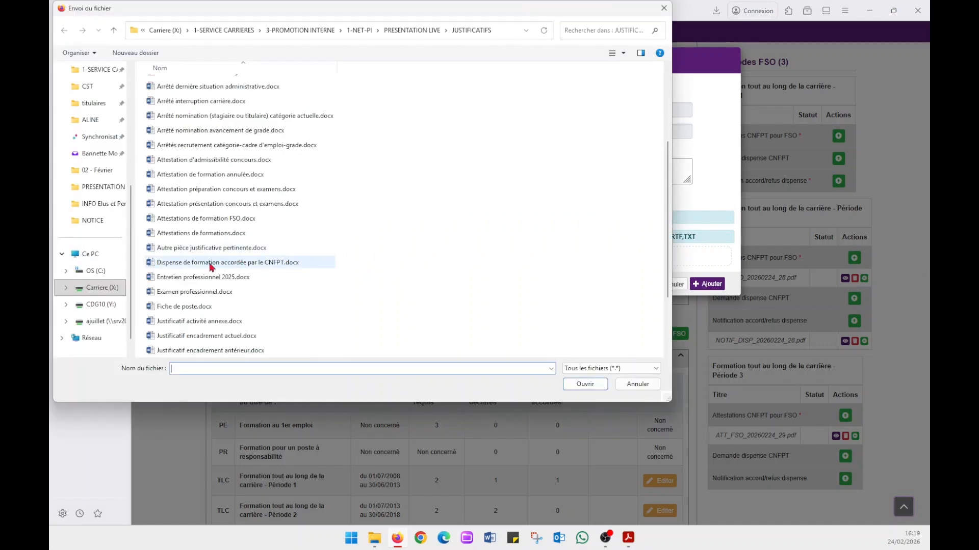
{"action": "double_click", "coordinate": [204, 221]}
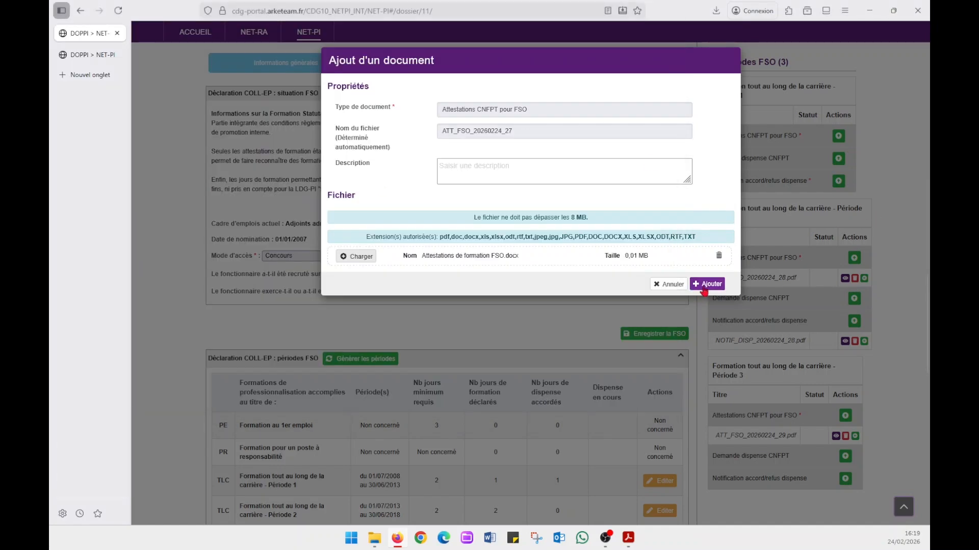
{"action": "left_click", "coordinate": [707, 284]}
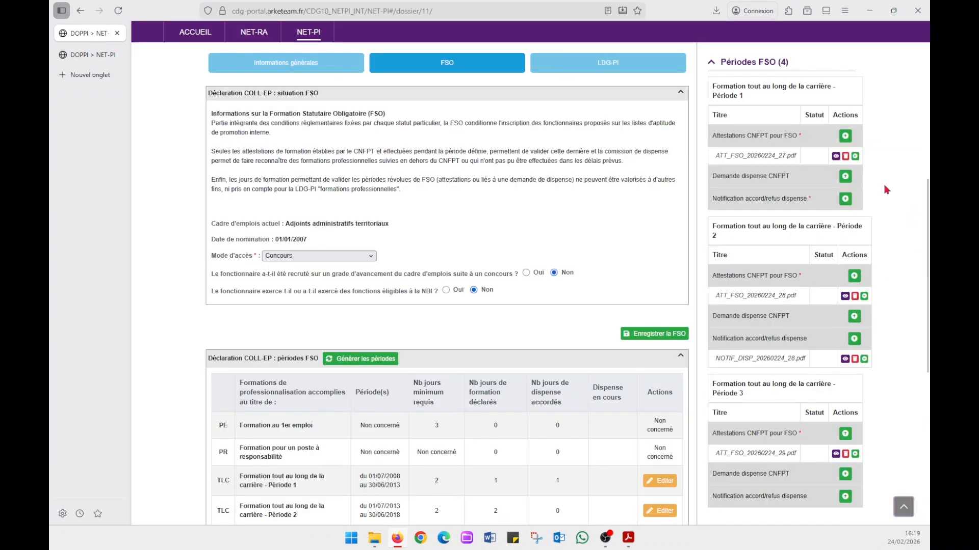
- Attach Dispense de formation accordée par le CNFPT.docx as Période 1's Notification accord/refus dispense and save the FSO declaration
{"action": "left_click", "coordinate": [845, 198]}
{"action": "left_click", "coordinate": [350, 259]}
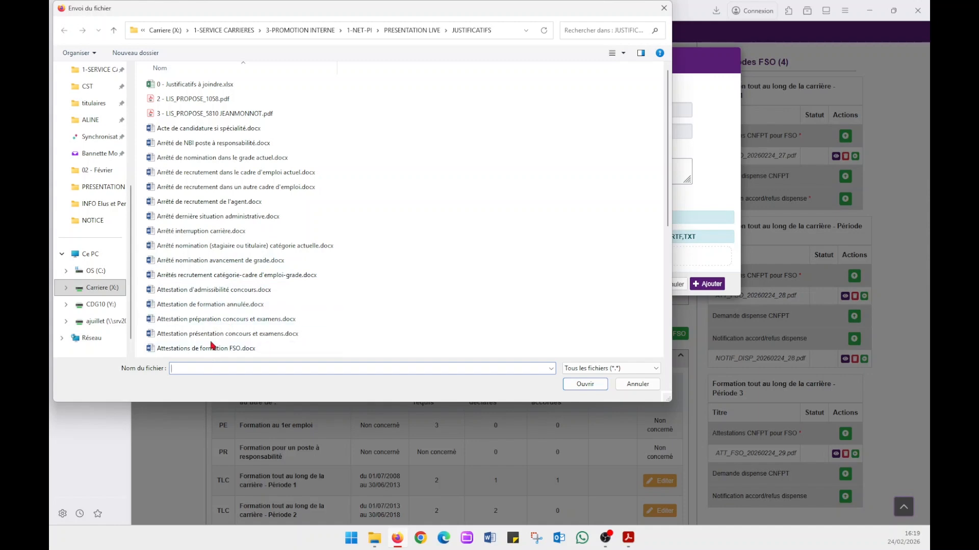
{"action": "scroll", "coordinate": [212, 344], "scroll_direction": "down", "scroll_amount": 2}
{"action": "double_click", "coordinate": [235, 308]}
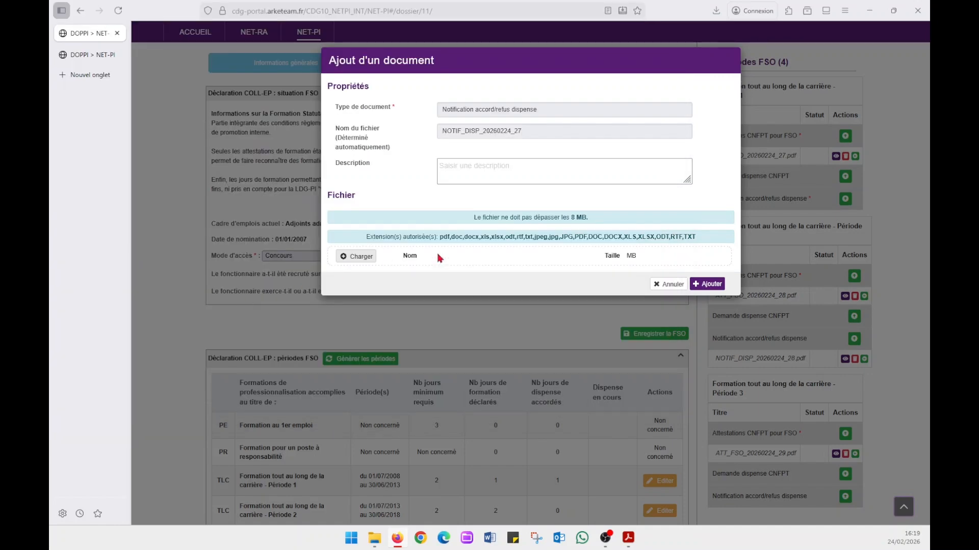
{"action": "left_click", "coordinate": [707, 284]}
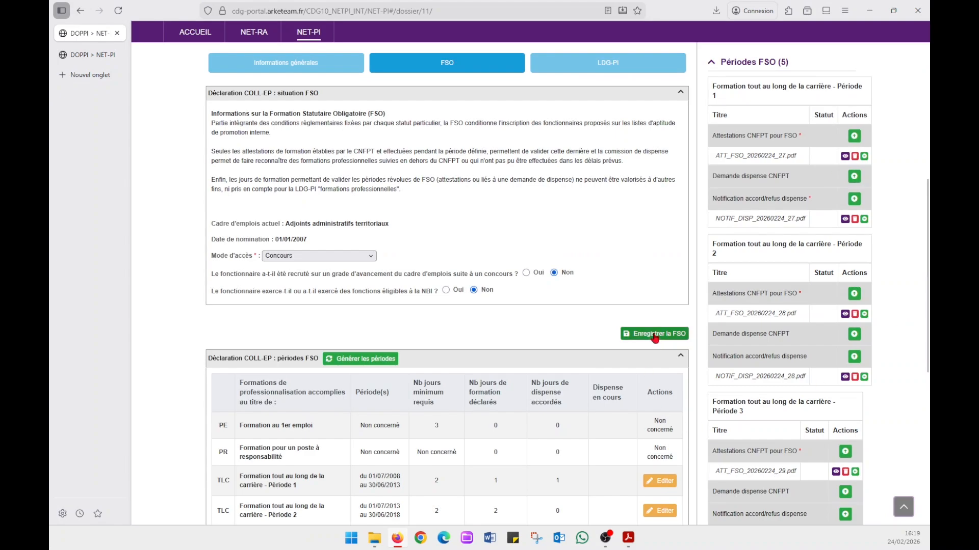
{"action": "left_click", "coordinate": [655, 335]}
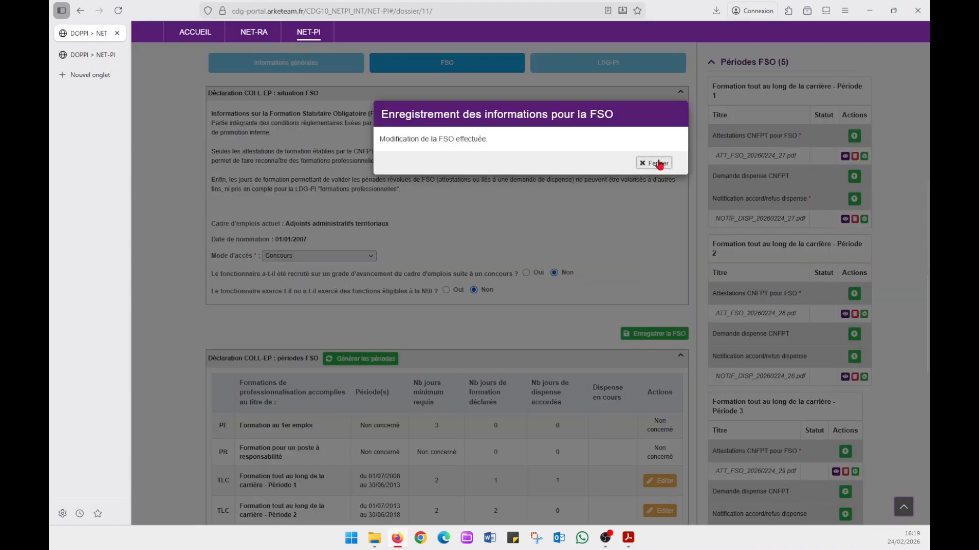
{"action": "left_click", "coordinate": [657, 163]}
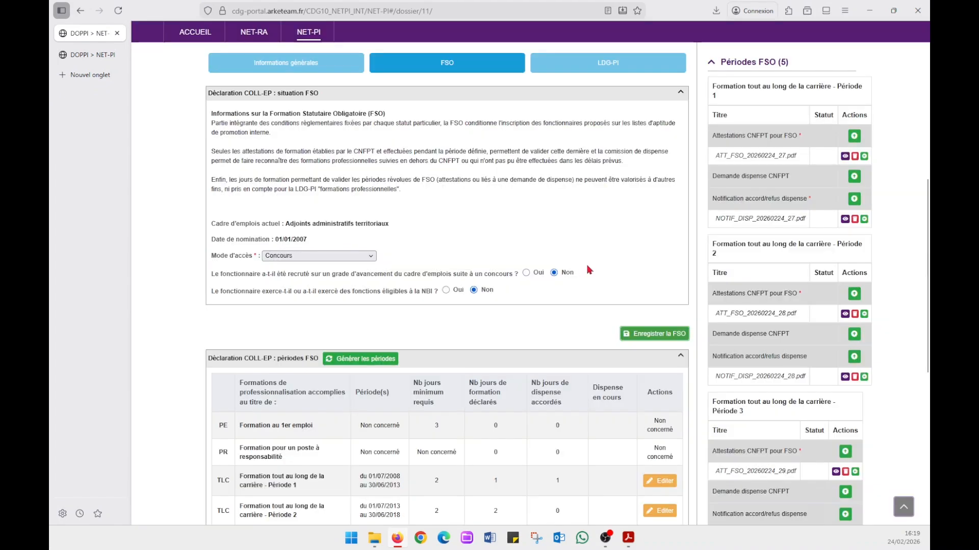
- In the LDG-PI criterion Position dans le dernier grade statutaire, set Échelon sommital atteint to Non concerné and save the criterion
{"action": "scroll", "coordinate": [604, 95], "scroll_direction": "up", "scroll_amount": 1}
{"action": "left_click", "coordinate": [608, 118]}
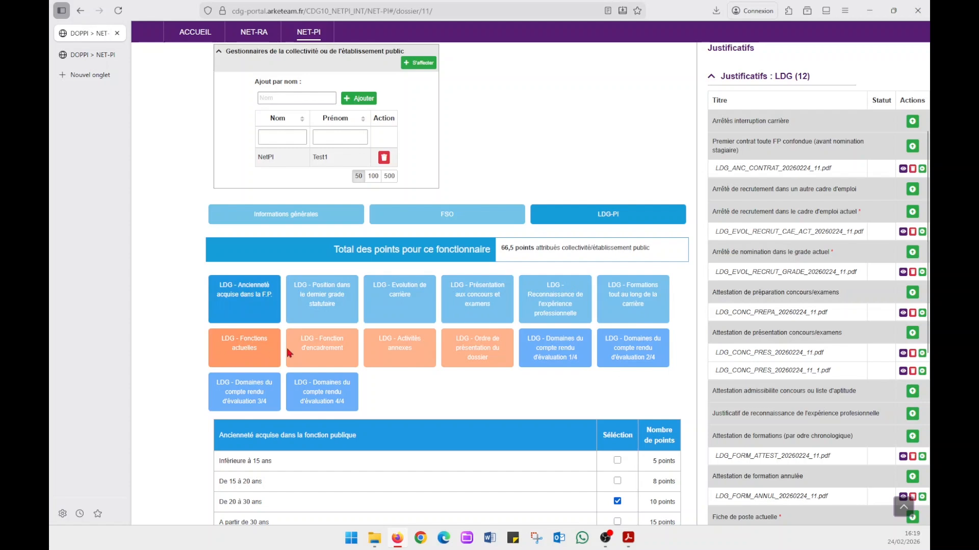
{"action": "scroll", "coordinate": [408, 398], "scroll_direction": "down", "scroll_amount": 2}
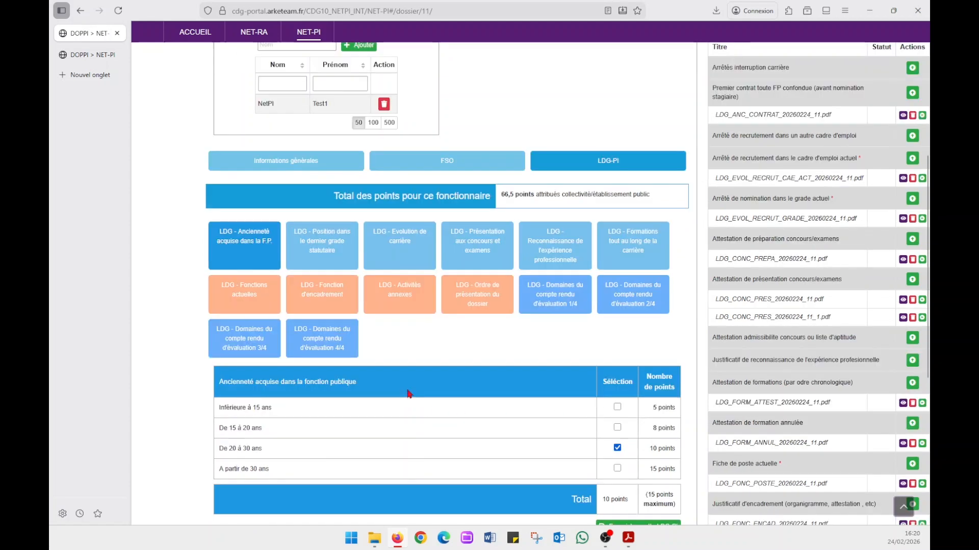
{"action": "left_click", "coordinate": [322, 245]}
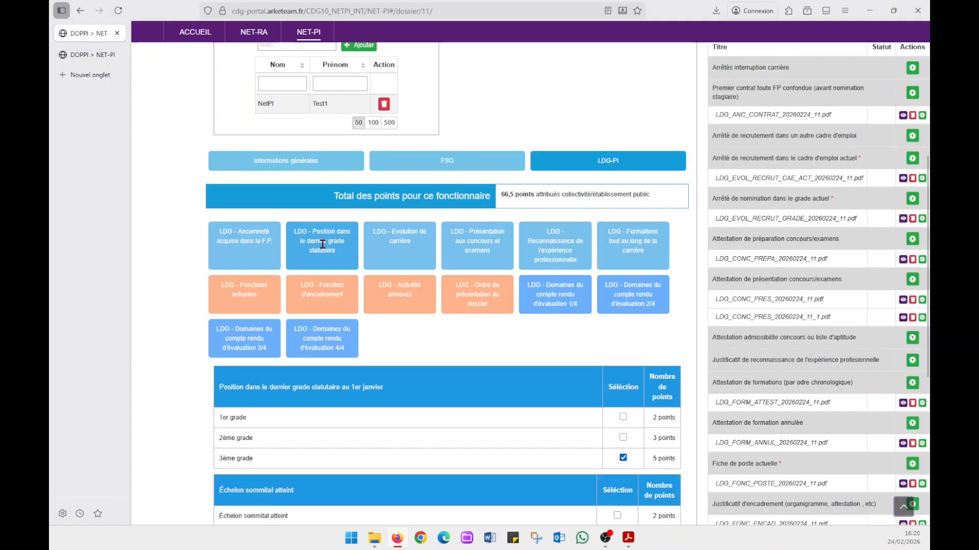
{"action": "scroll", "coordinate": [356, 251], "scroll_direction": "down", "scroll_amount": 2}
{"action": "scroll", "coordinate": [415, 281], "scroll_direction": "down", "scroll_amount": 4}
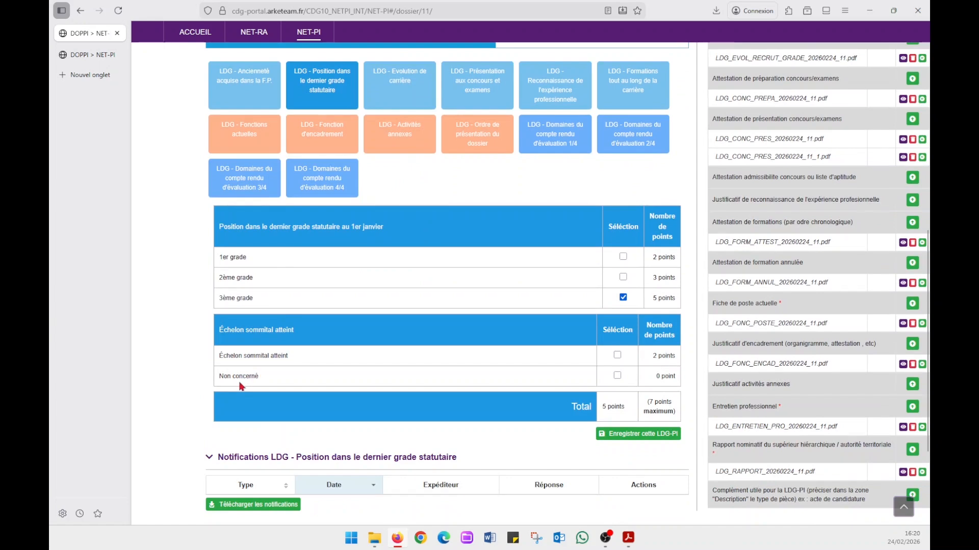
{"action": "left_click", "coordinate": [617, 375]}
{"action": "left_click", "coordinate": [639, 437]}
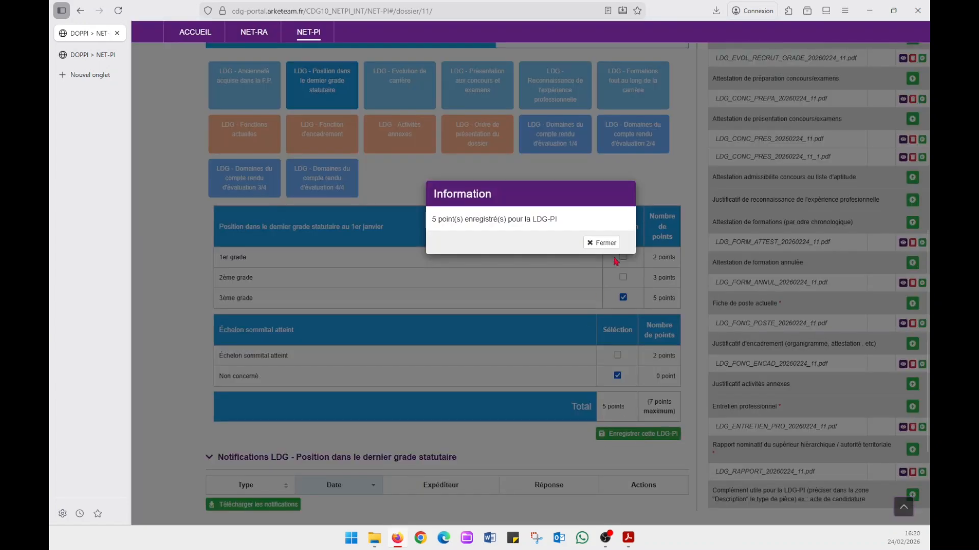
{"action": "left_click", "coordinate": [608, 246]}
- Review the LDG supporting documents and the Formations tout au long de la carrière criterion, including the chronological training attestation requirement
{"action": "scroll", "coordinate": [486, 236], "scroll_direction": "up", "scroll_amount": 1}
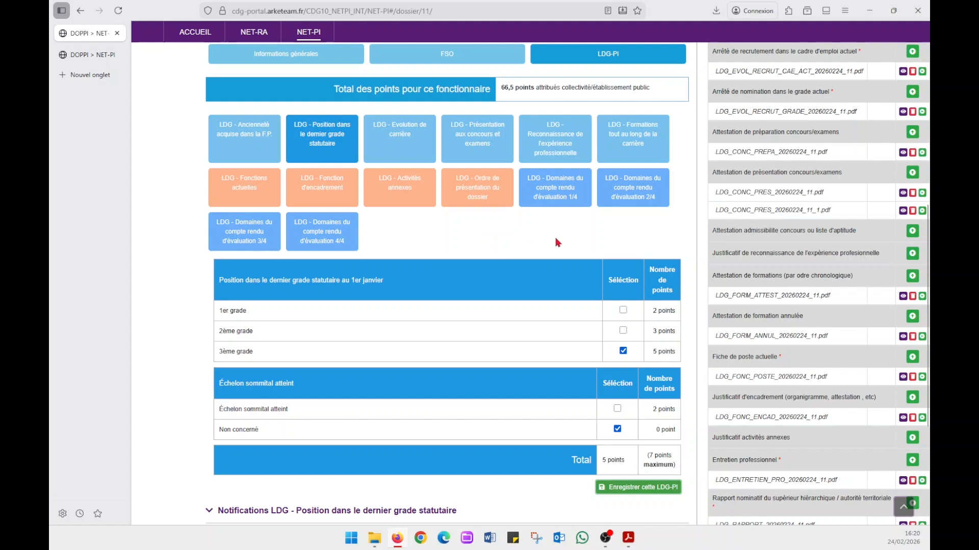
{"action": "scroll", "coordinate": [814, 189], "scroll_direction": "up", "scroll_amount": 2}
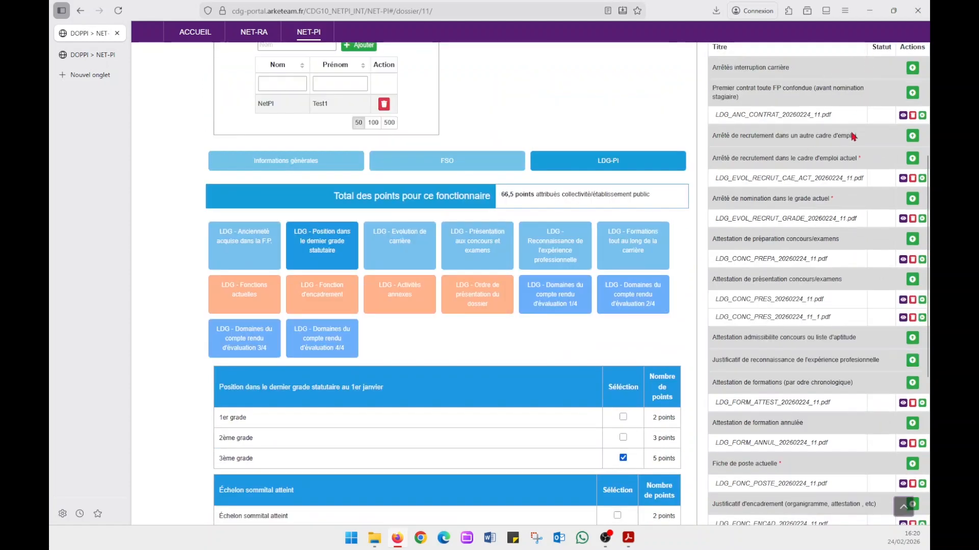
{"action": "scroll", "coordinate": [854, 134], "scroll_direction": "up", "scroll_amount": 1}
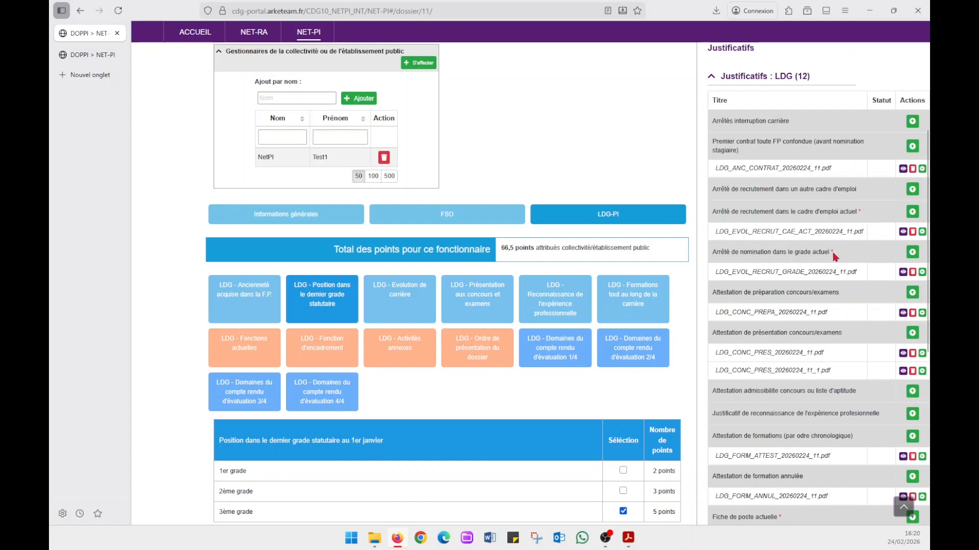
{"action": "scroll", "coordinate": [835, 255], "scroll_direction": "down", "scroll_amount": 4}
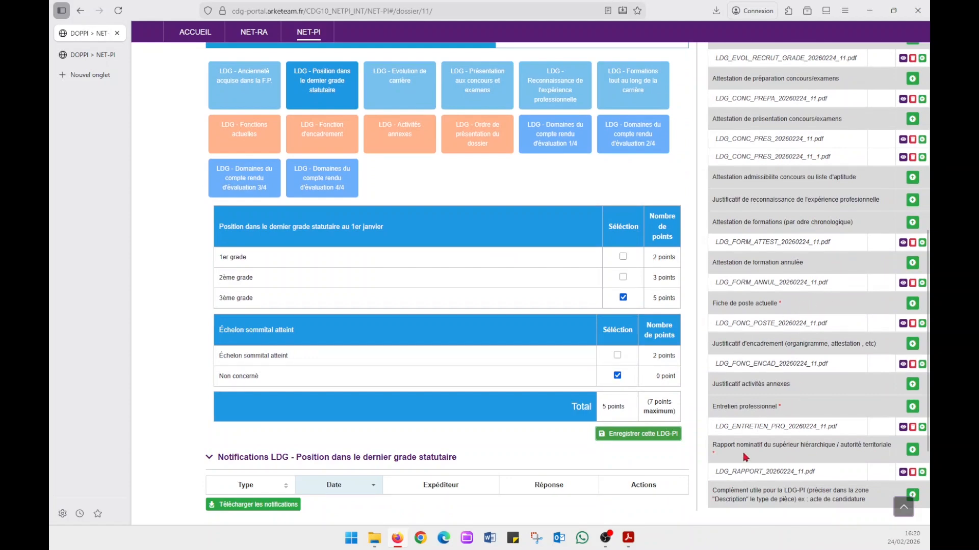
{"action": "scroll", "coordinate": [486, 353], "scroll_direction": "up", "scroll_amount": 2}
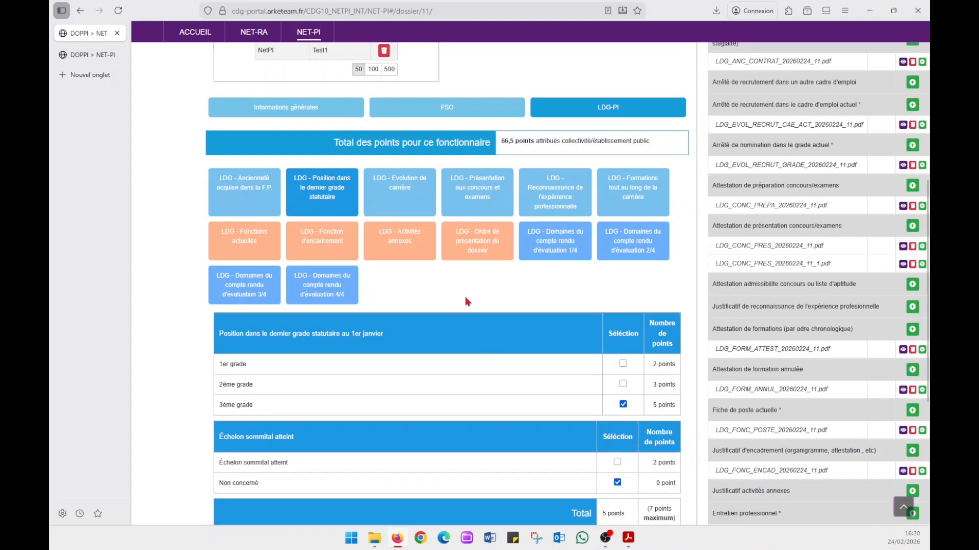
{"action": "left_click", "coordinate": [634, 195]}
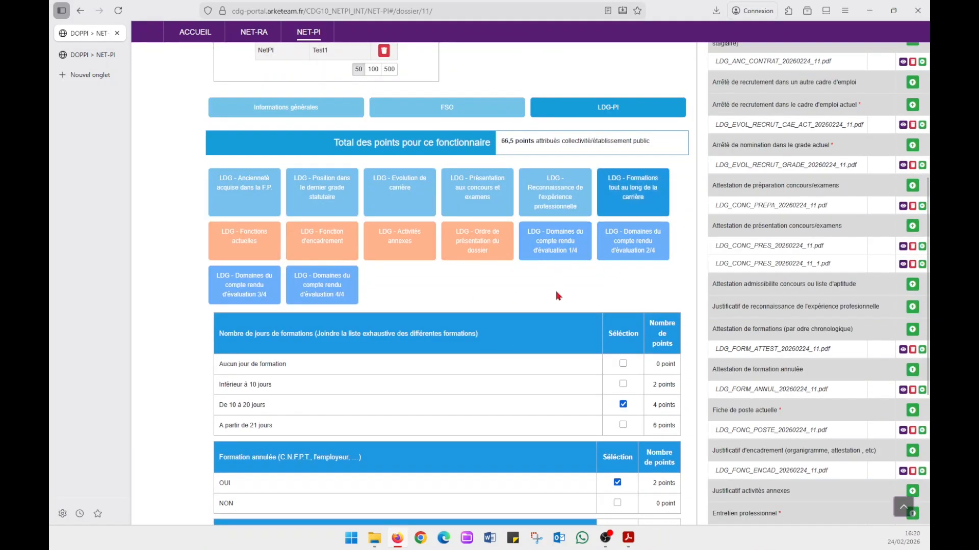
{"action": "scroll", "coordinate": [558, 295], "scroll_direction": "down", "scroll_amount": 1}
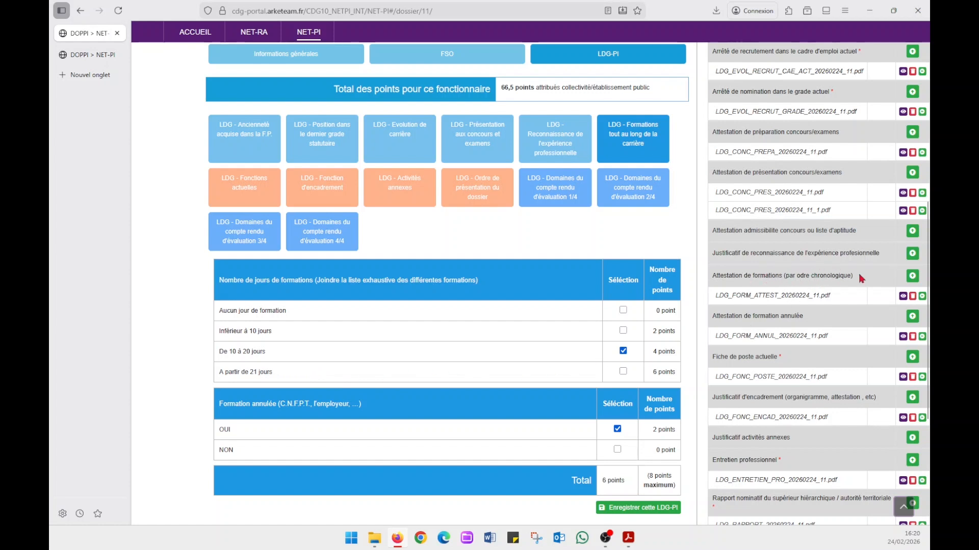
{"action": "left_click_drag", "start_coordinate": [712, 280], "coordinate": [853, 278]}
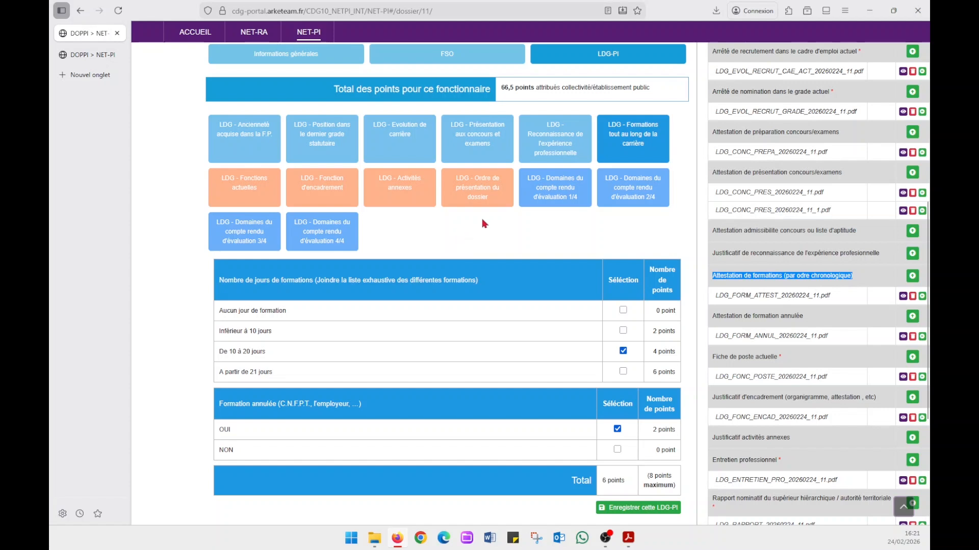
- Set LDG - Ordre de présentation du dossier to Pluralité de candidatures par la collectivité / établissement priorité 1 and save it
{"action": "left_click", "coordinate": [491, 197]}
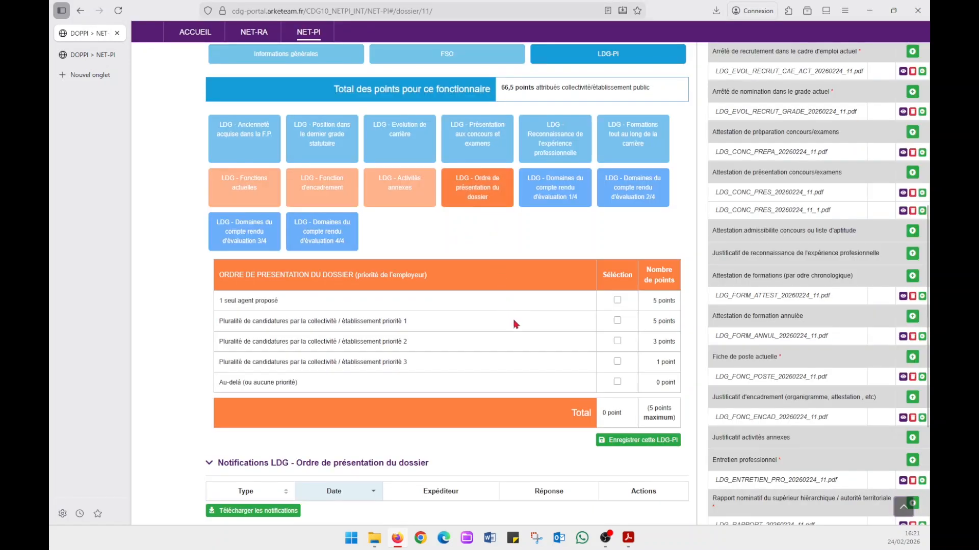
{"action": "left_click", "coordinate": [617, 321]}
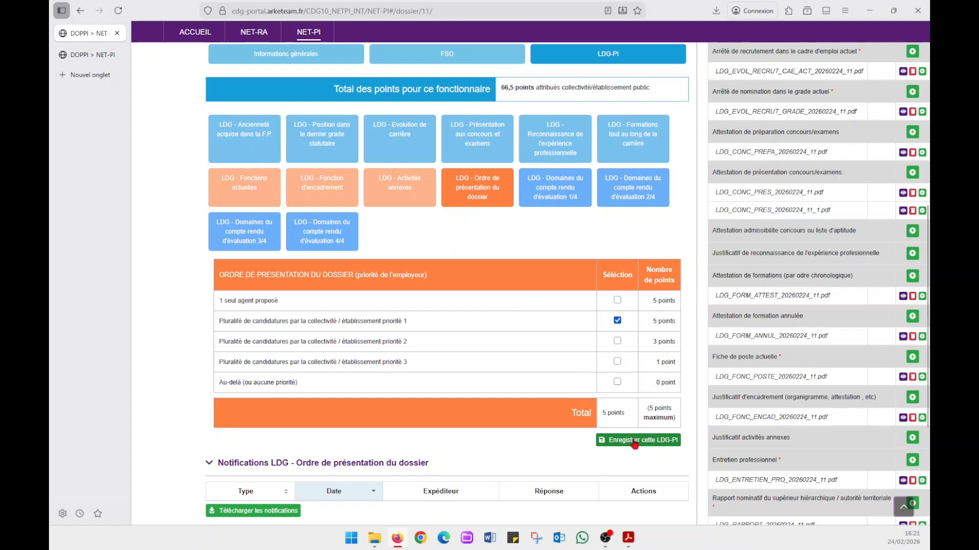
{"action": "left_click", "coordinate": [635, 442]}
{"action": "left_click", "coordinate": [597, 244]}
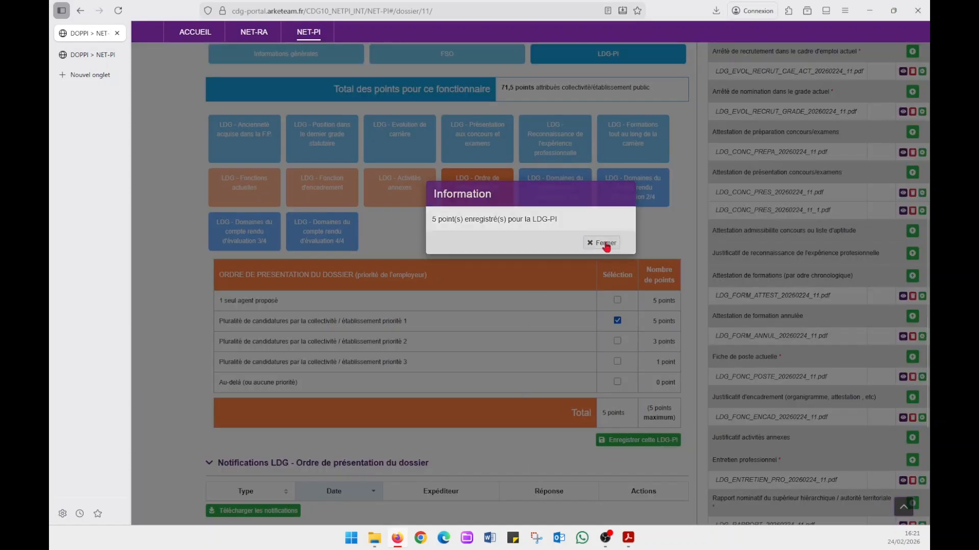
- Review the ratings in LDG - Domaines du compte rendu d'évaluation 1/4 and save this criterion
{"action": "left_click", "coordinate": [561, 196]}
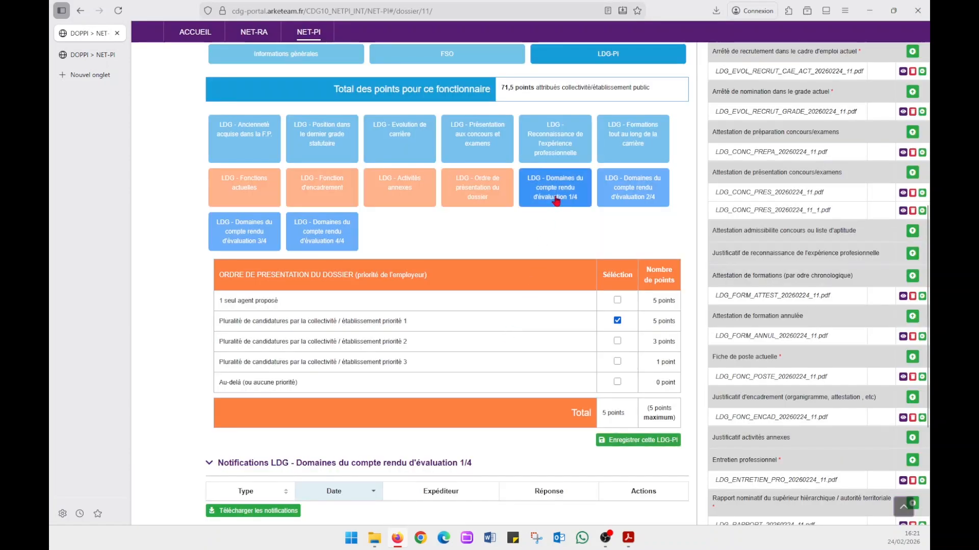
{"action": "scroll", "coordinate": [573, 283], "scroll_direction": "down", "scroll_amount": 1}
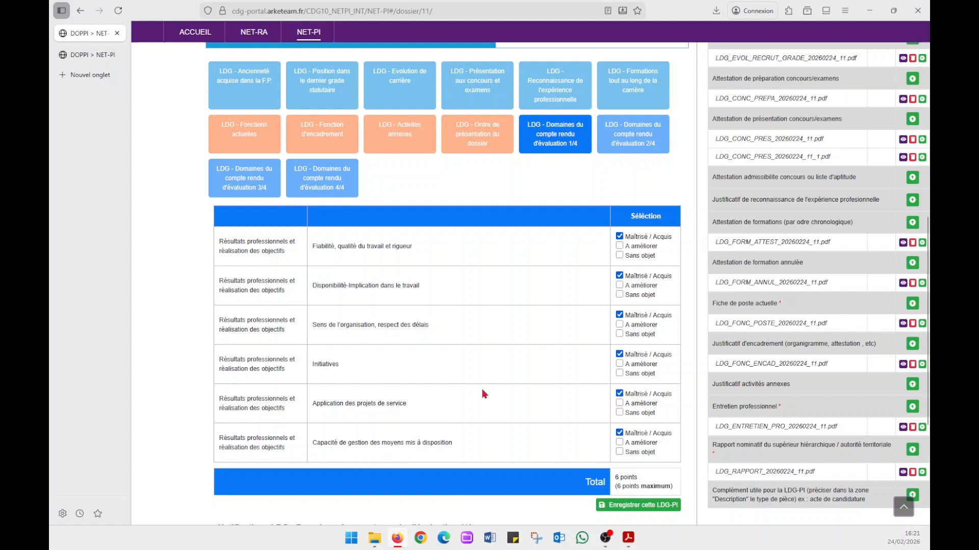
{"action": "scroll", "coordinate": [484, 392], "scroll_direction": "down", "scroll_amount": 1}
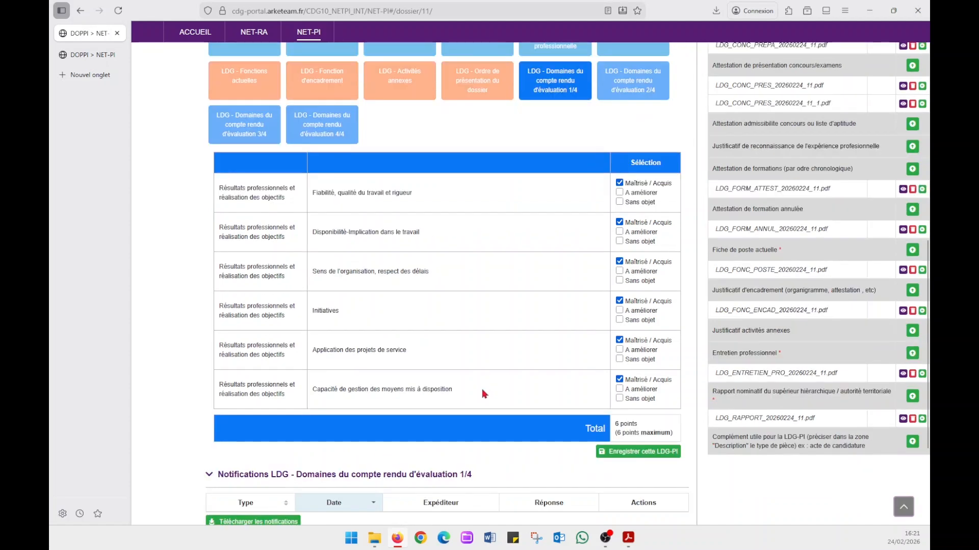
{"action": "left_click", "coordinate": [647, 452]}
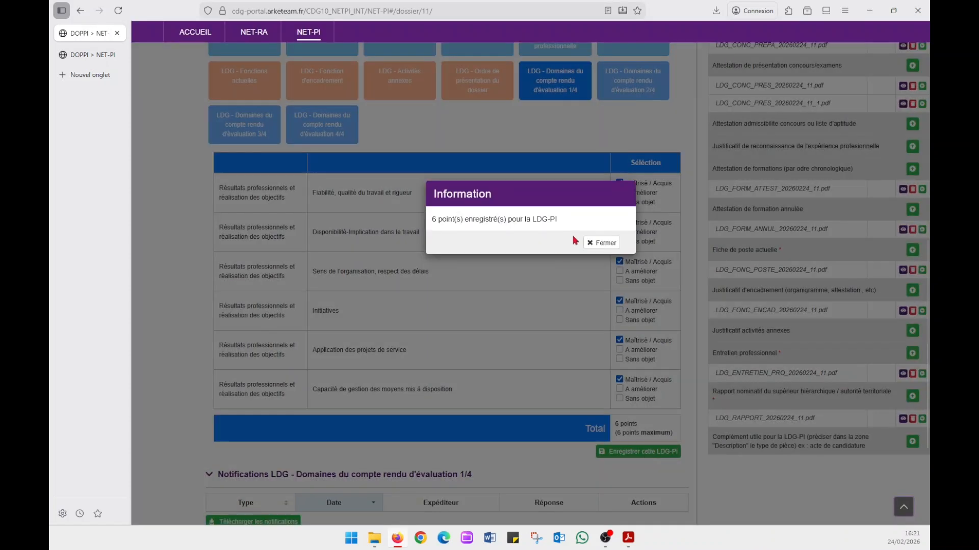
{"action": "left_click", "coordinate": [600, 243]}
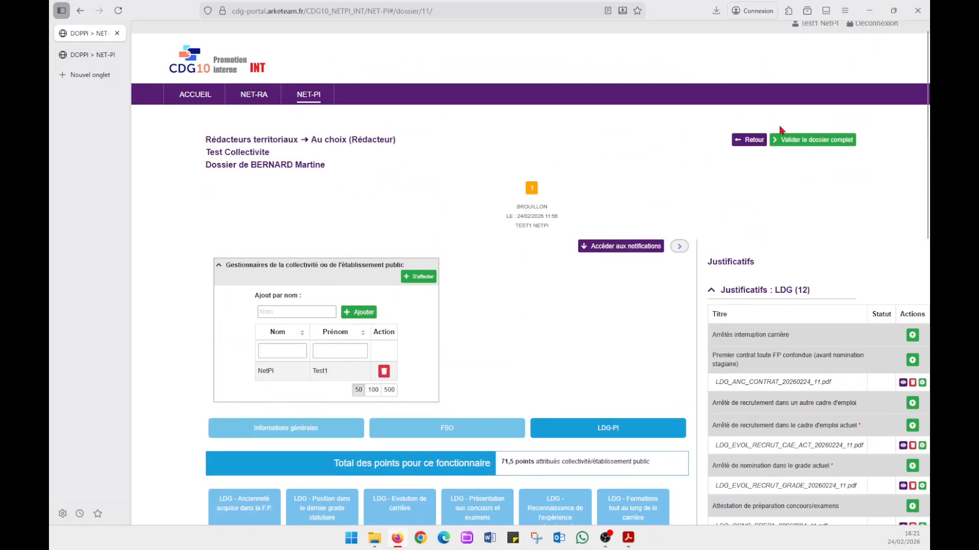
- Validate the official's complete dossier and confirm the validation
{"action": "left_click", "coordinate": [793, 139]}
{"action": "left_click", "coordinate": [655, 187]}
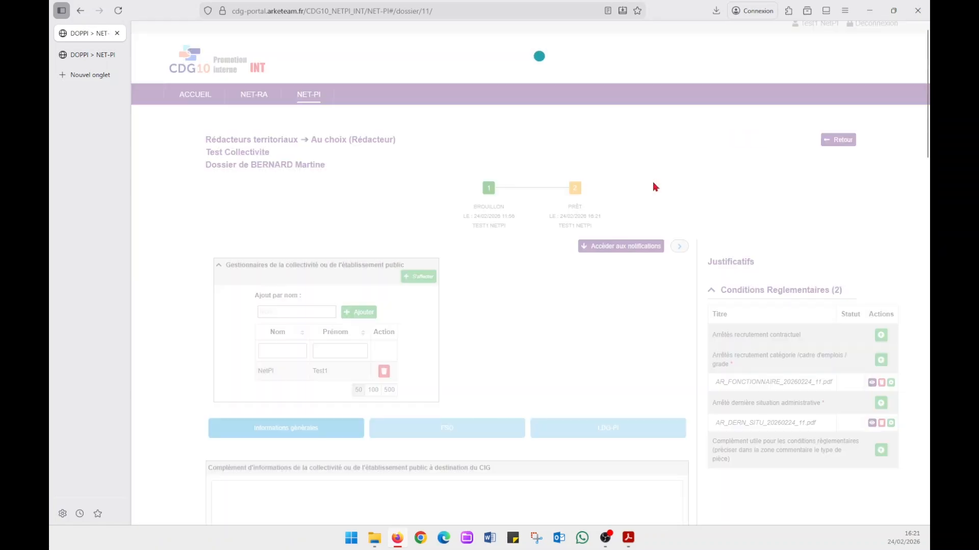